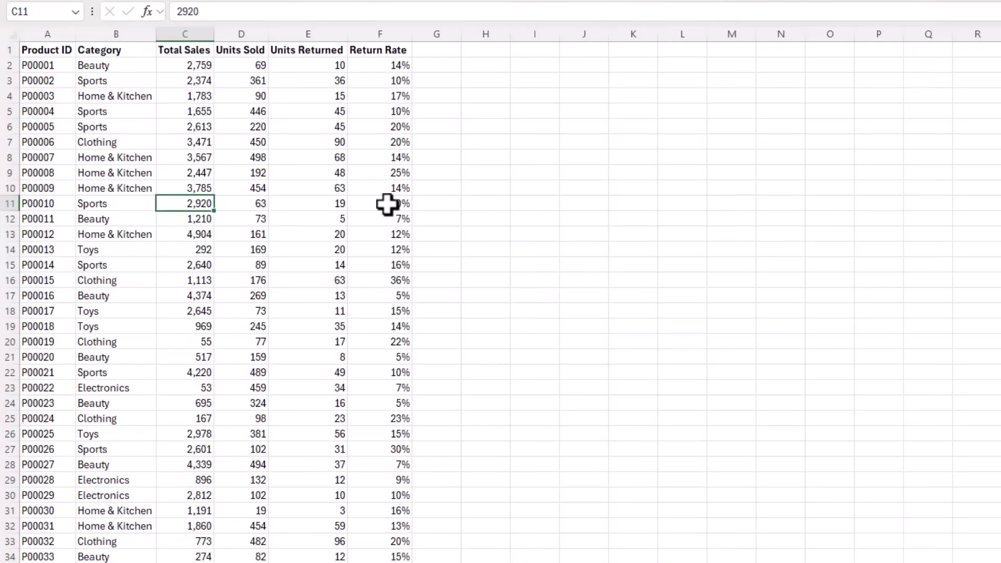
Step: Convert the product data in A1:F1001 into an Excel table with headers
key(ctrl+t)
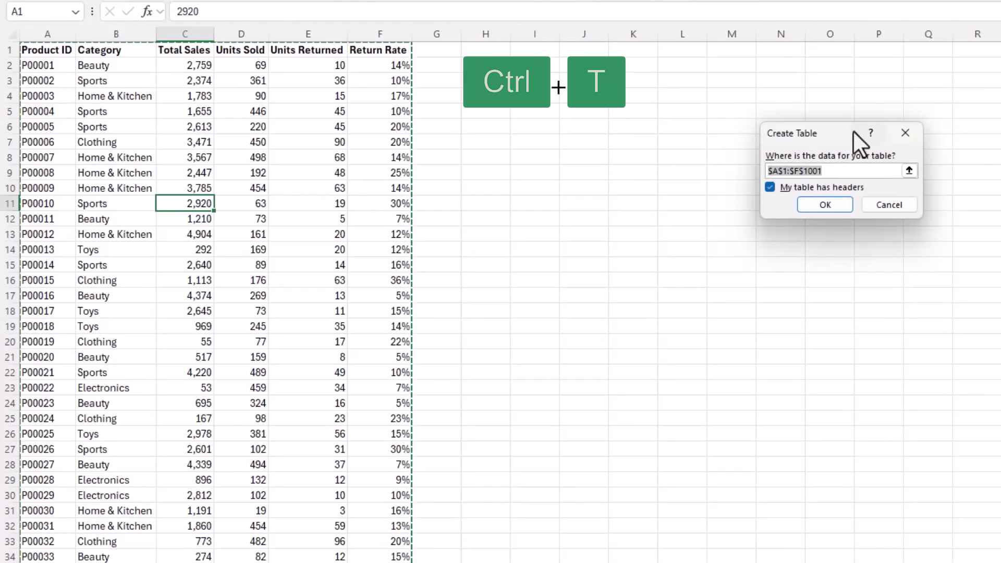
drag(825, 137, 370, 128)
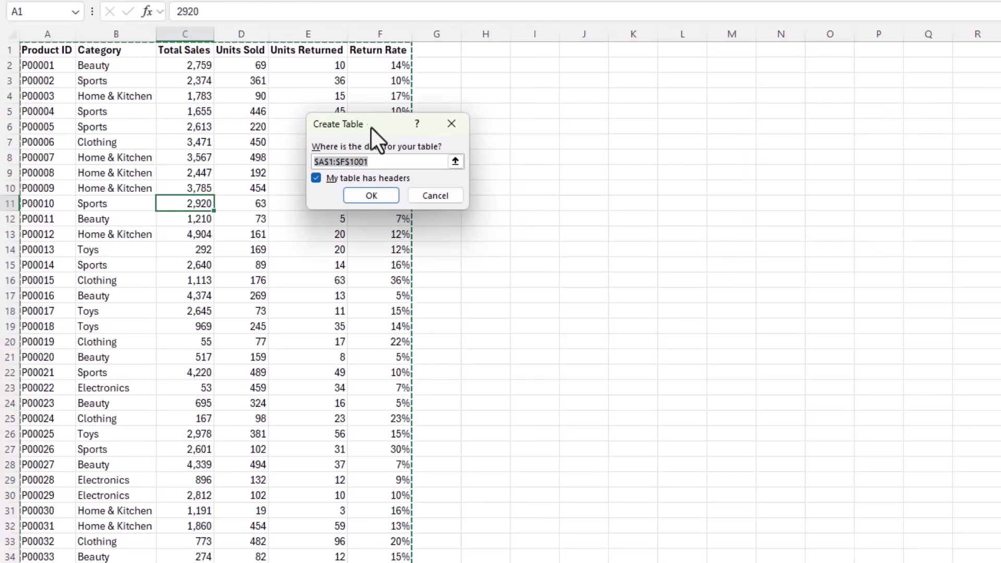
click(350, 198)
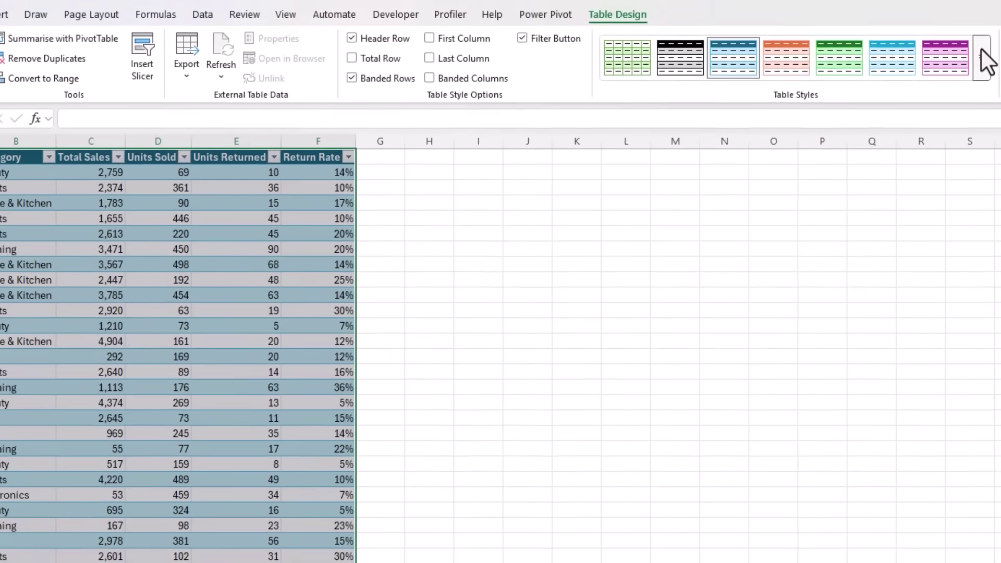
Step: Apply a light table style with blue headers from the Table Styles gallery
click(982, 57)
click(745, 121)
click(174, 240)
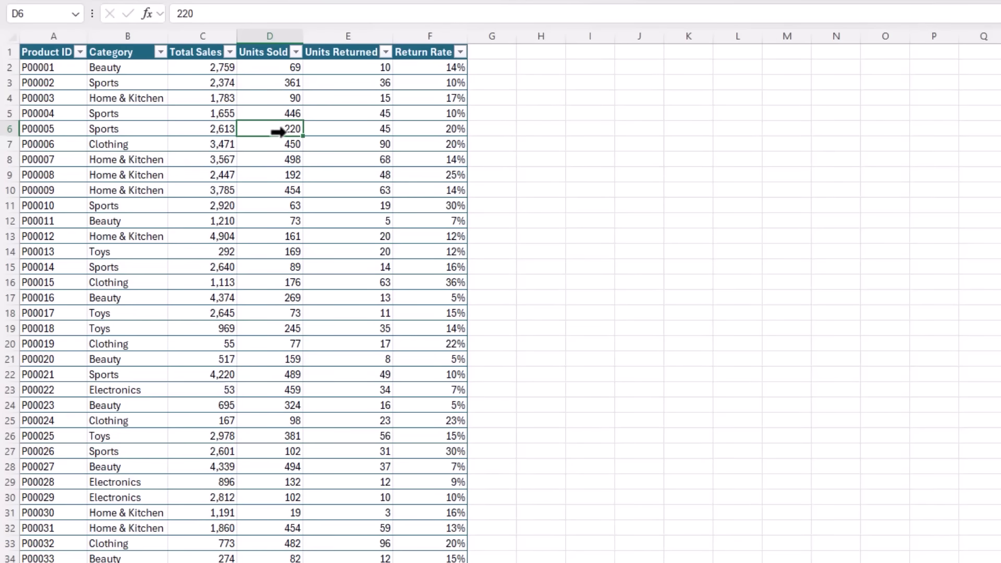
click(484, 57)
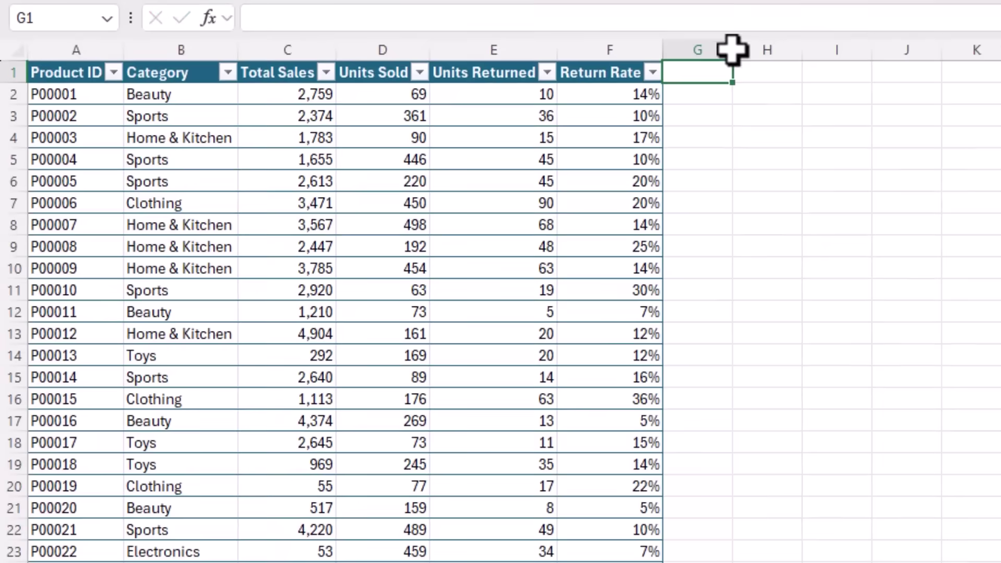
Step: Add the Category Average Return Rate header in G1 and widen column G to fit
text(Cate)
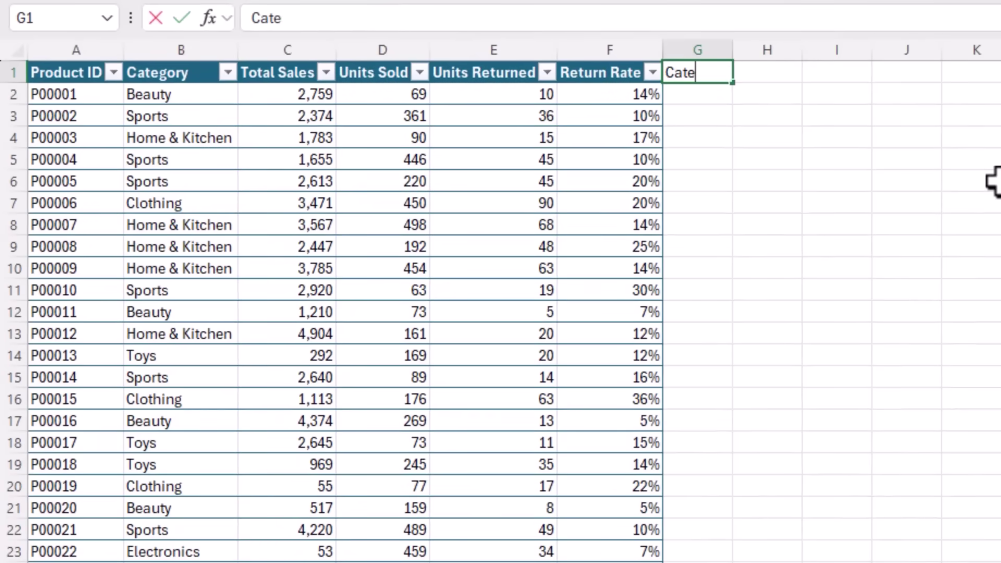
text( Rate)
key(Return)
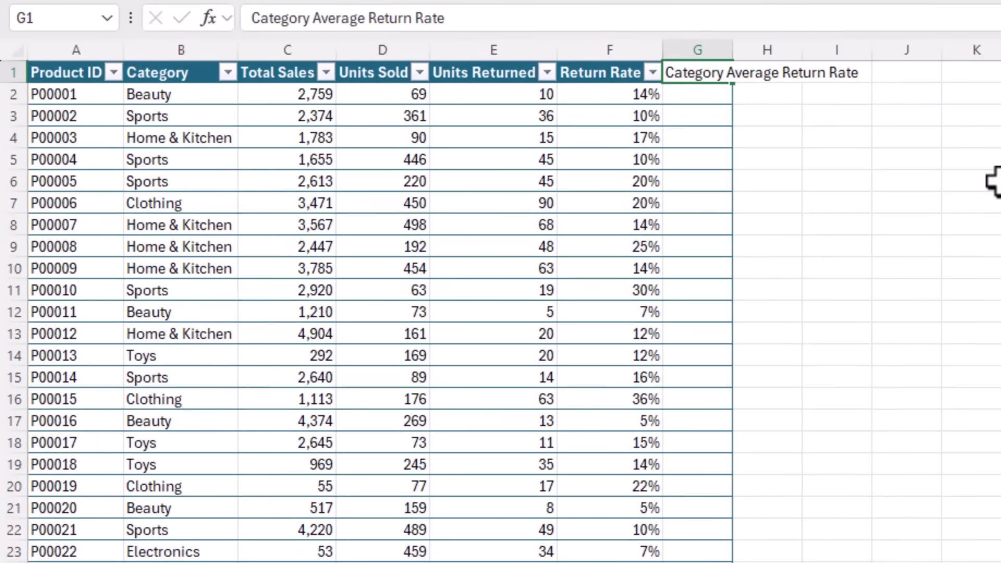
double_click(732, 49)
text(=avera)
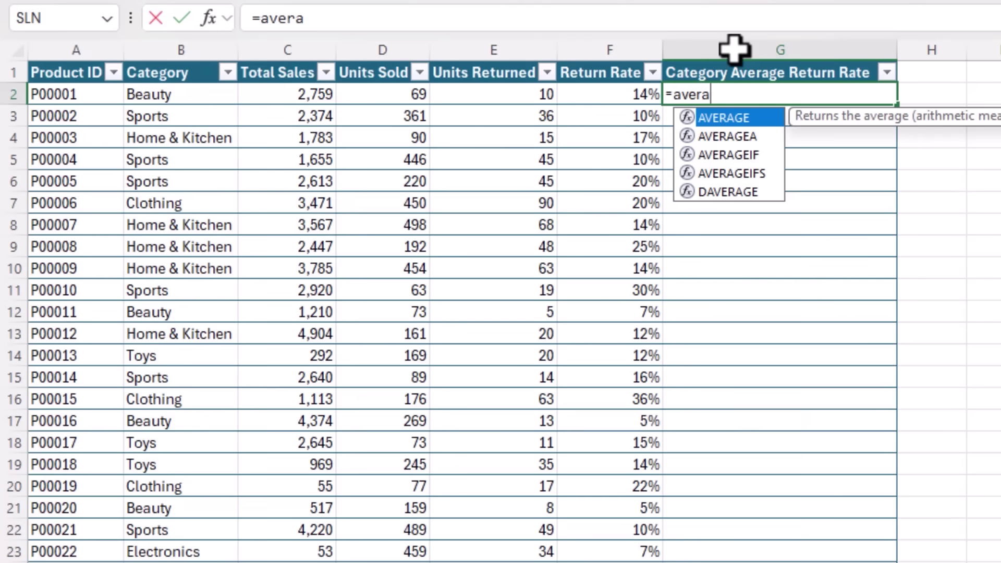
text(geif)
key(Tab)
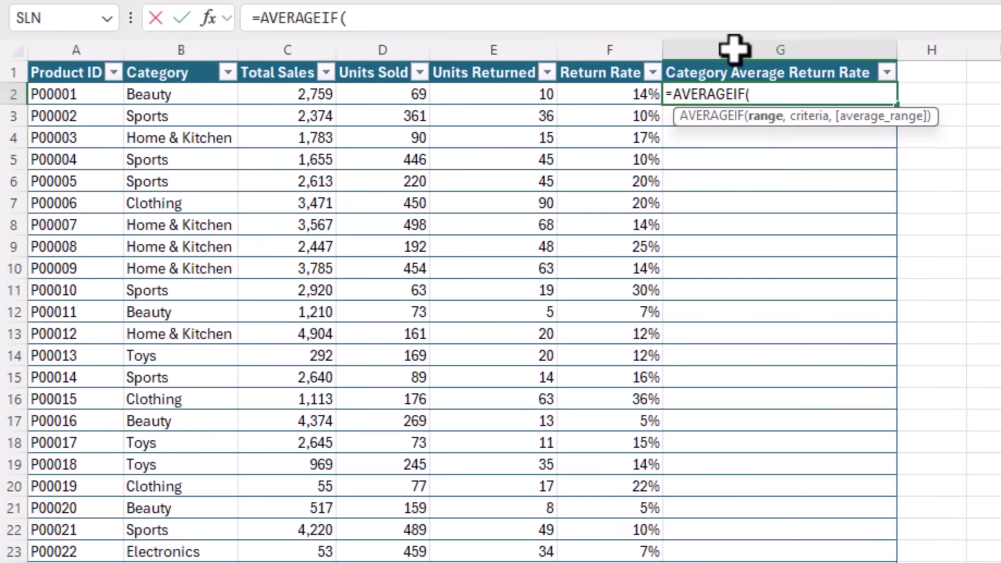
click(181, 62)
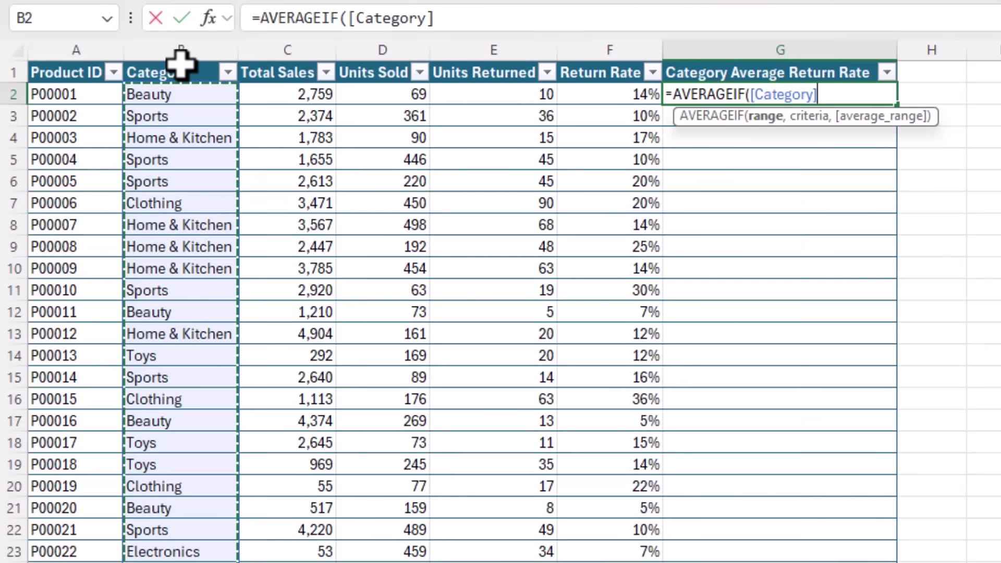
text(,)
click(205, 96)
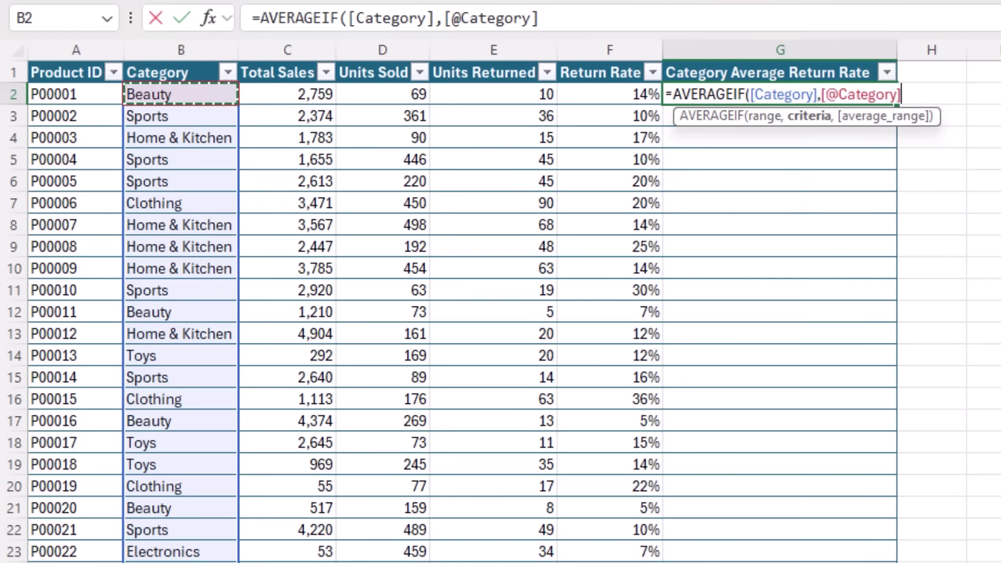
text(,)
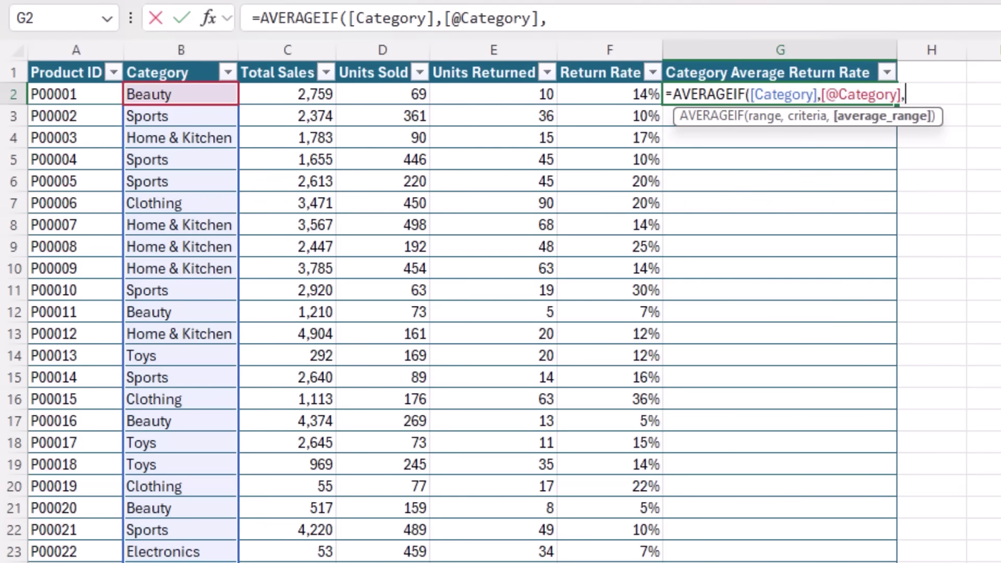
click(609, 63)
text())
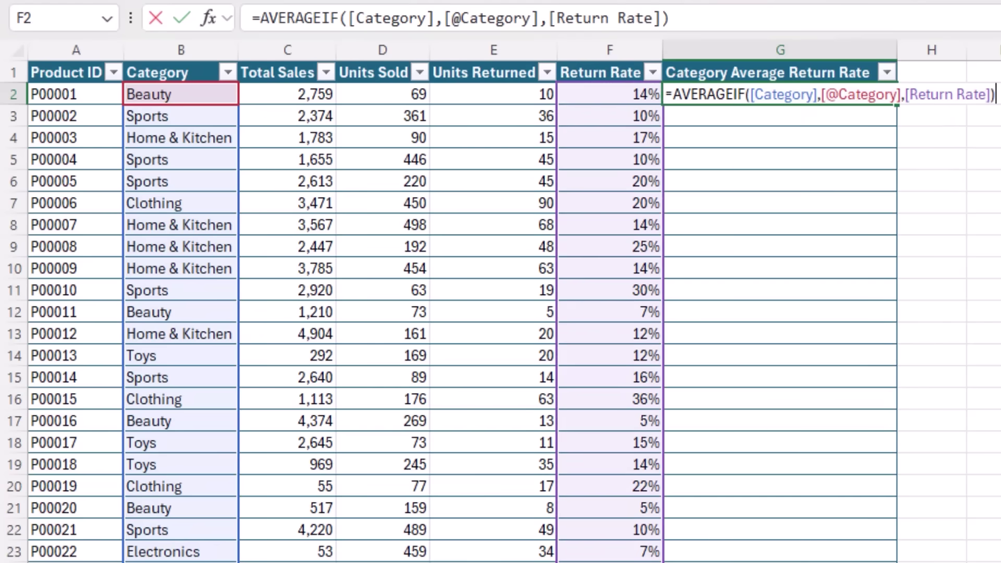
key(Return)
Step: Format the Category Average Return Rate values as percentages
click(781, 94)
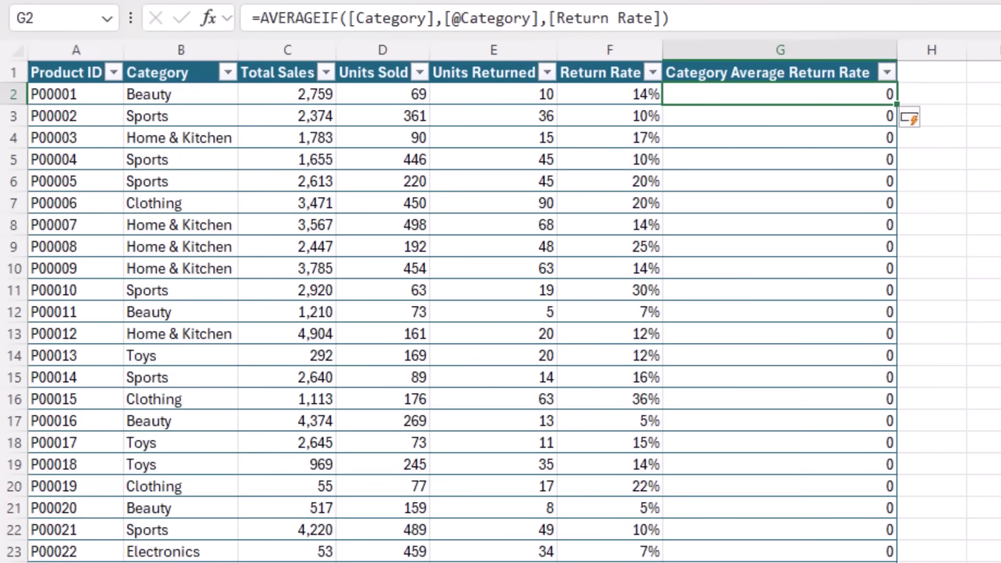
click(797, 64)
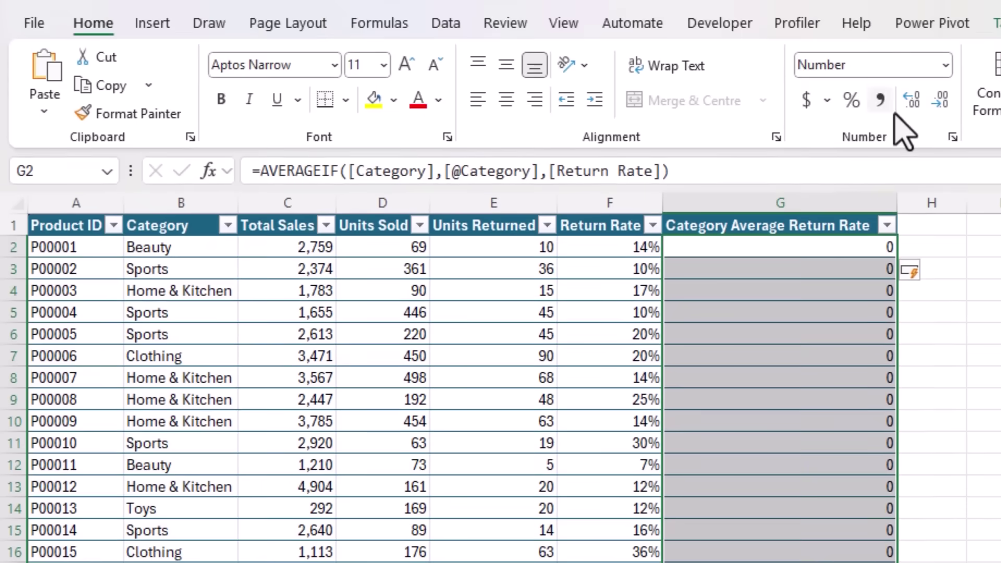
click(851, 99)
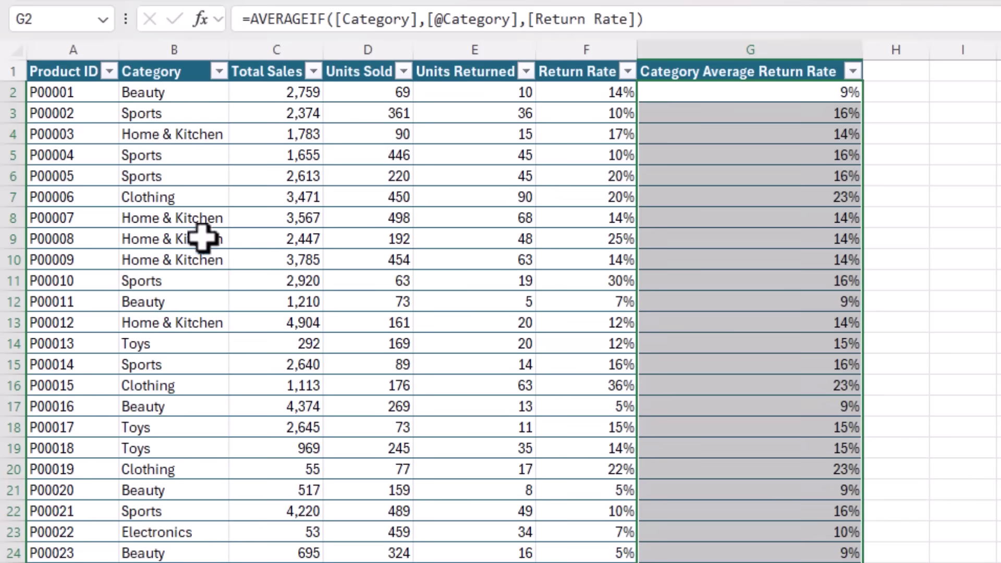
drag(198, 223, 733, 256)
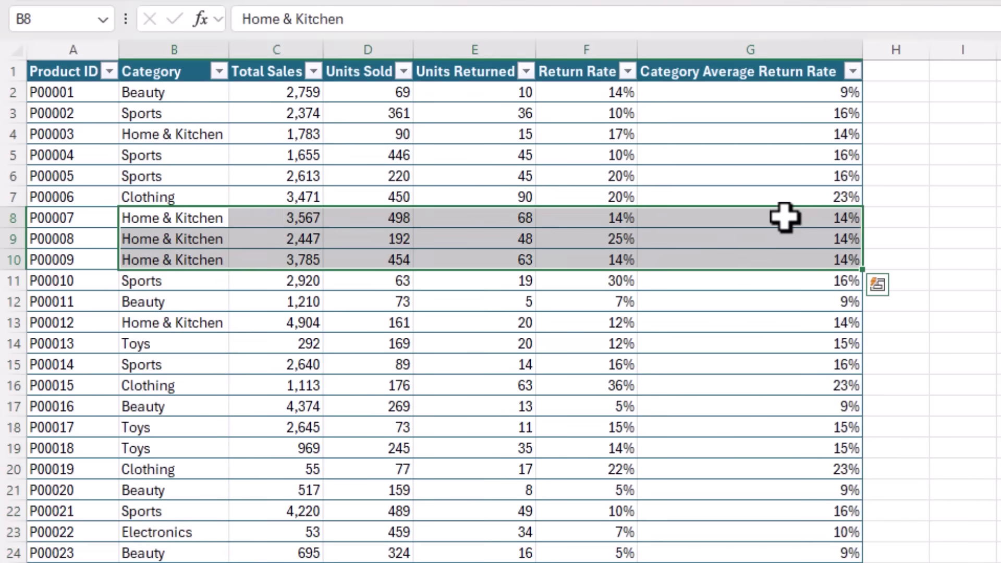
drag(786, 217, 784, 263)
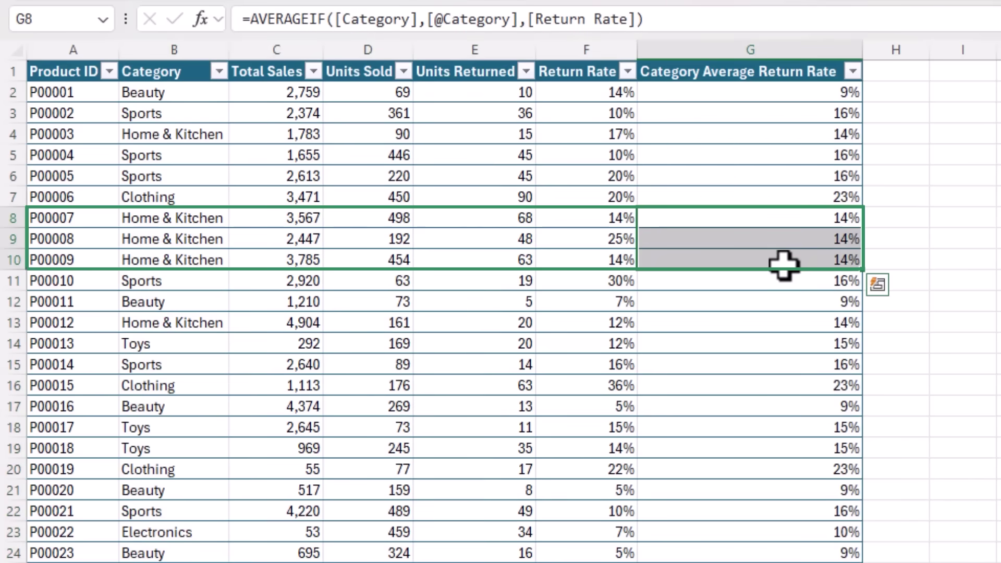
click(700, 225)
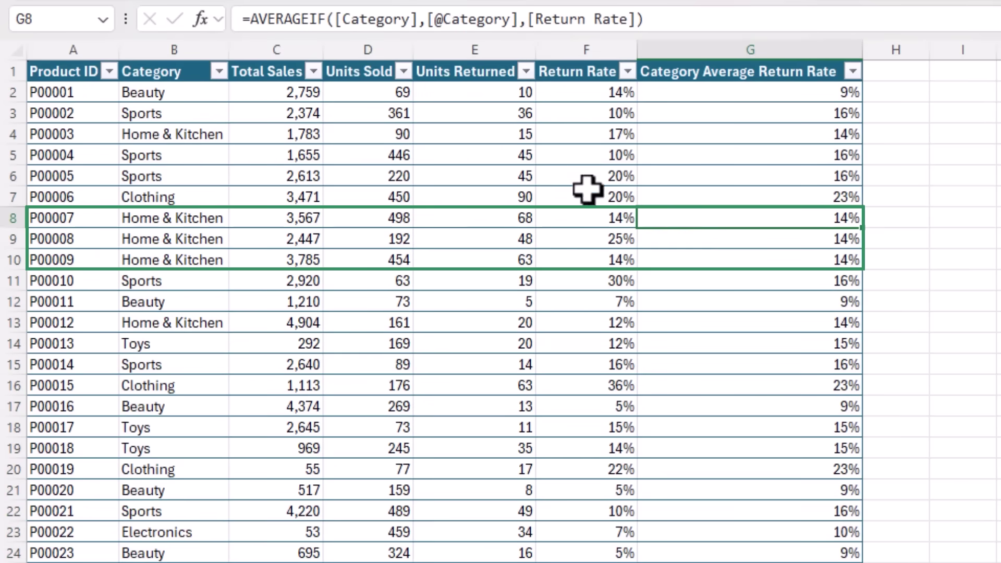
click(219, 71)
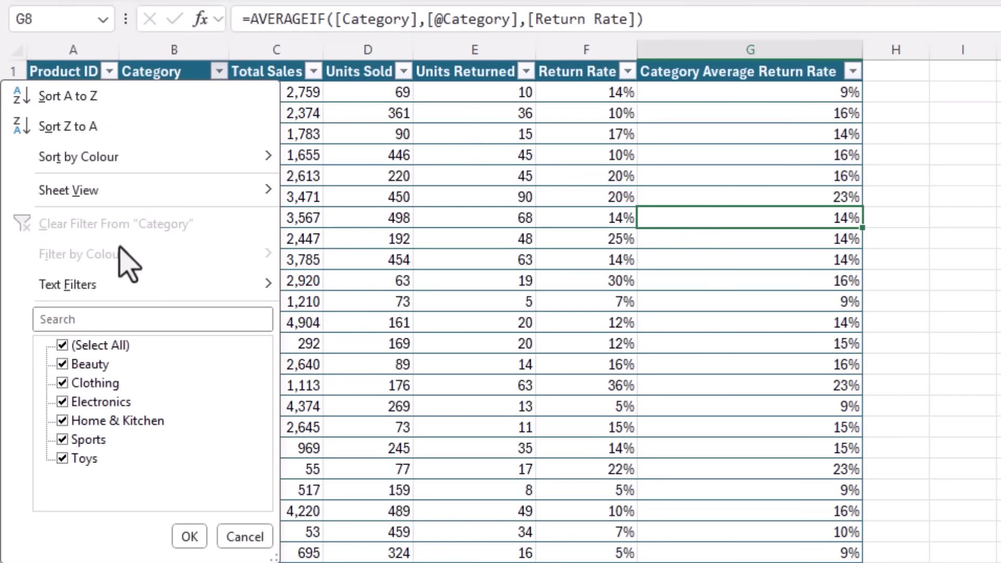
click(62, 345)
click(62, 420)
click(190, 536)
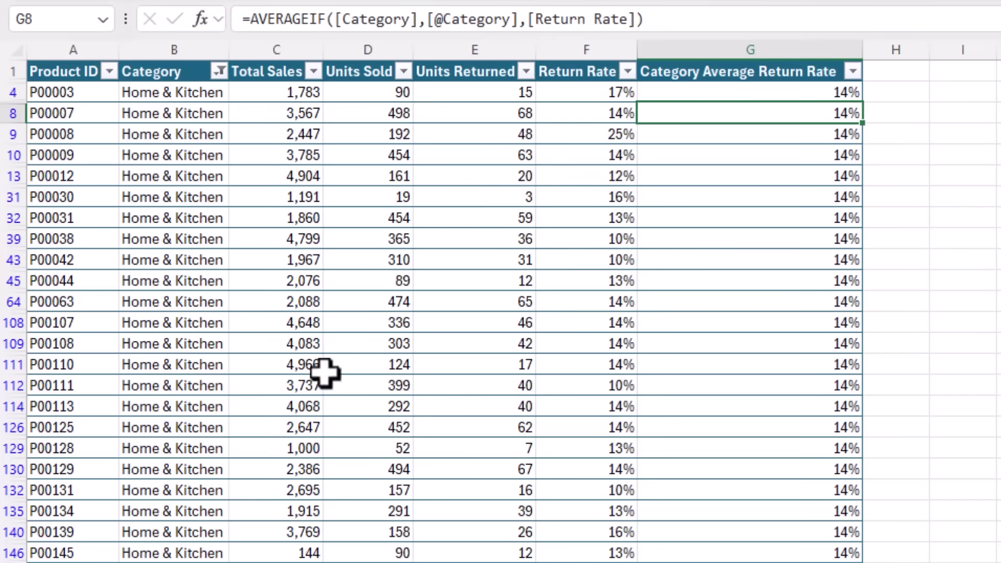
click(579, 64)
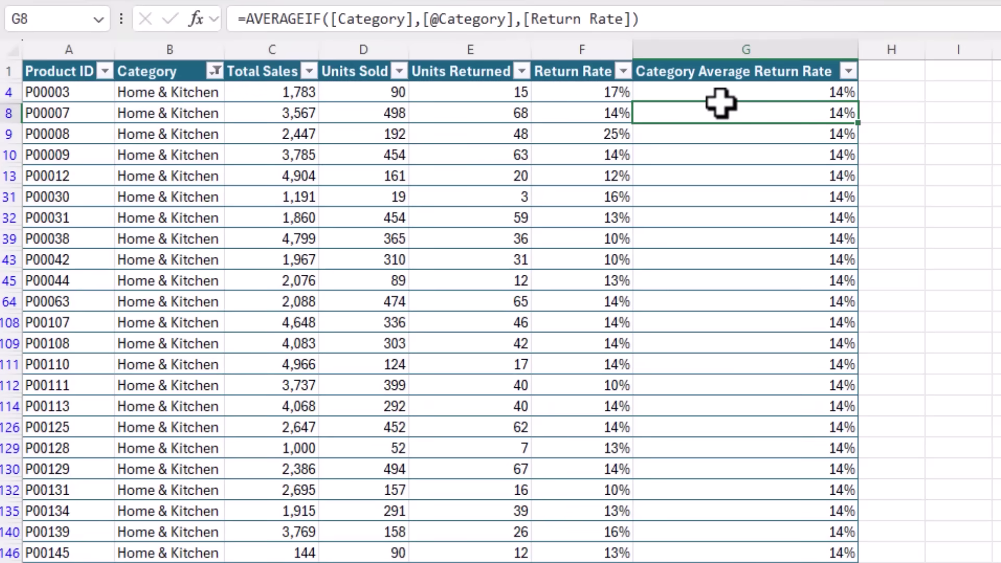
click(214, 71)
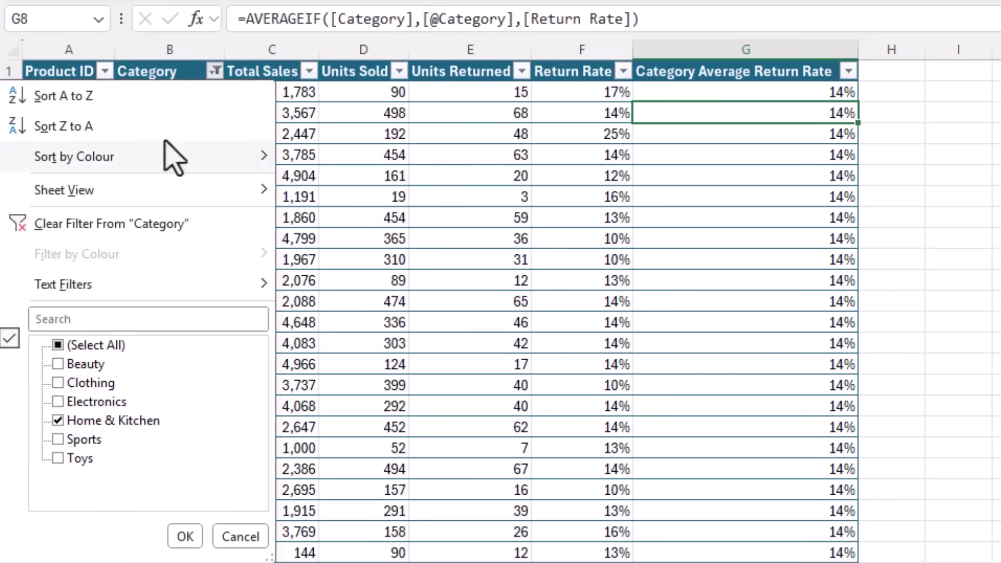
click(100, 224)
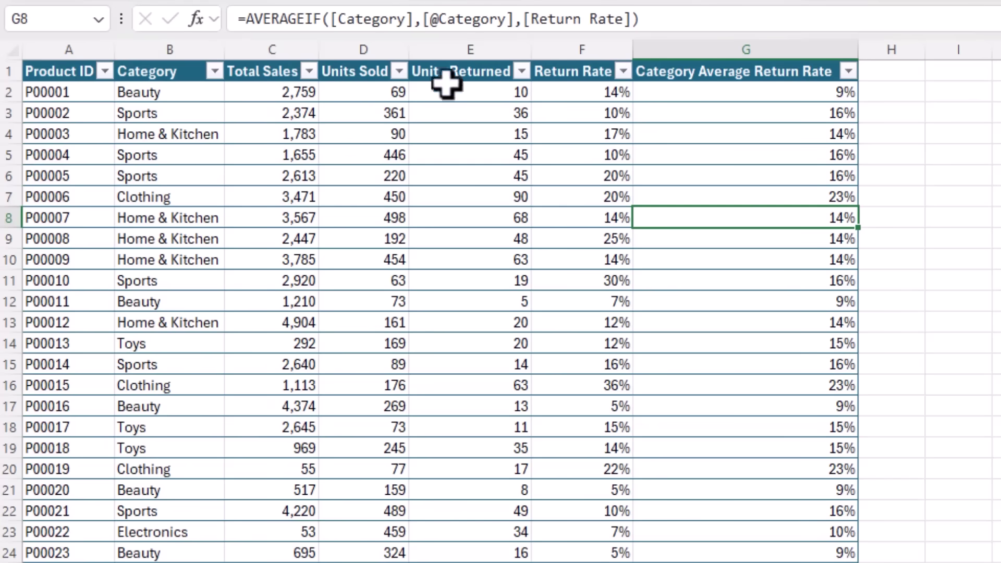
Step: Start a formula-based conditional formatting rule =$F2>$G2 on the Return Rate values
click(554, 62)
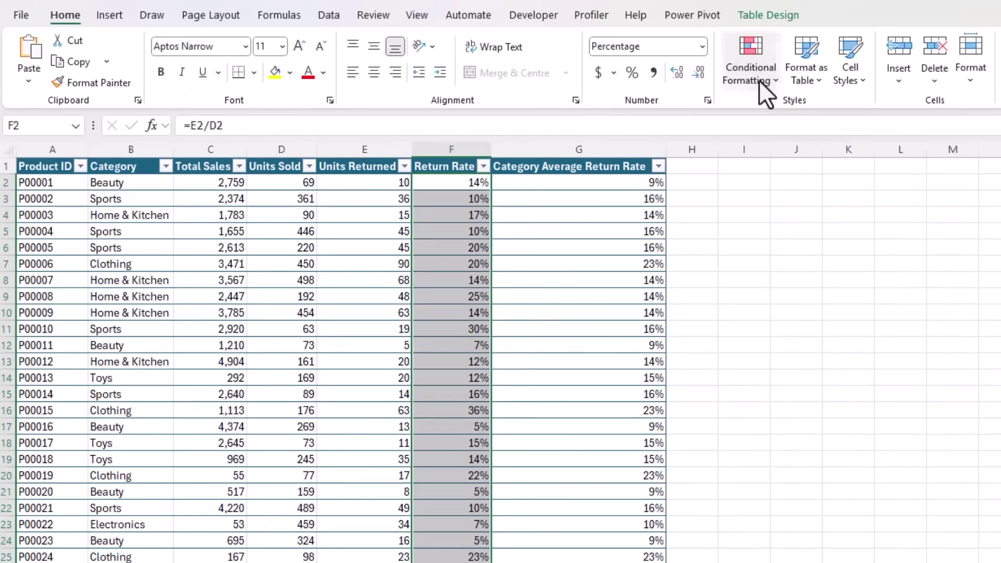
click(759, 80)
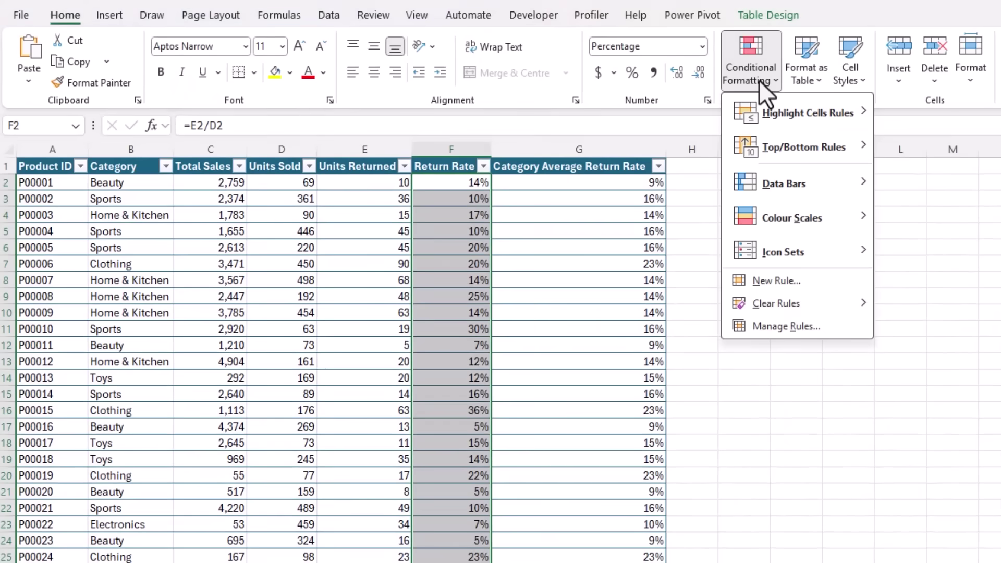
click(837, 276)
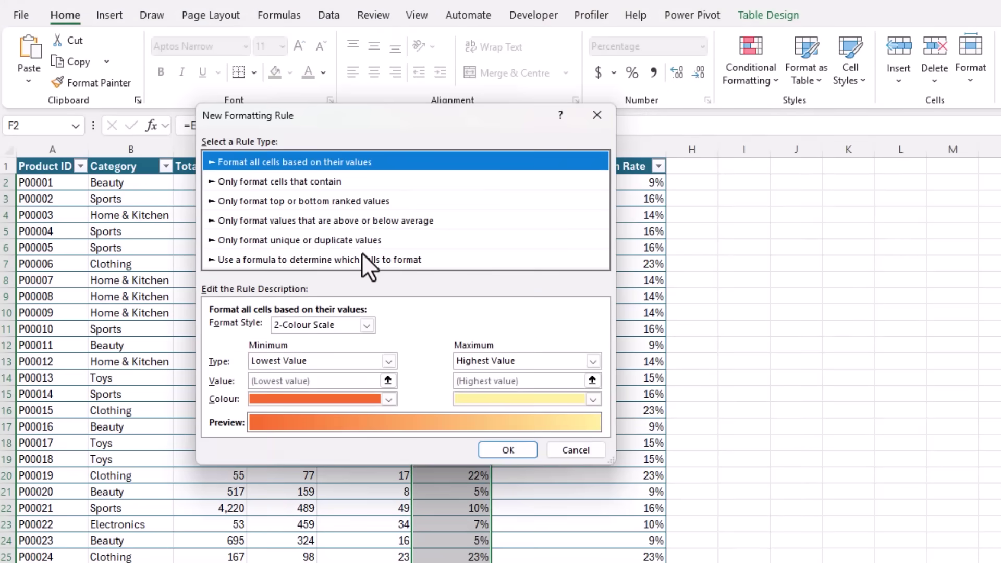
click(361, 257)
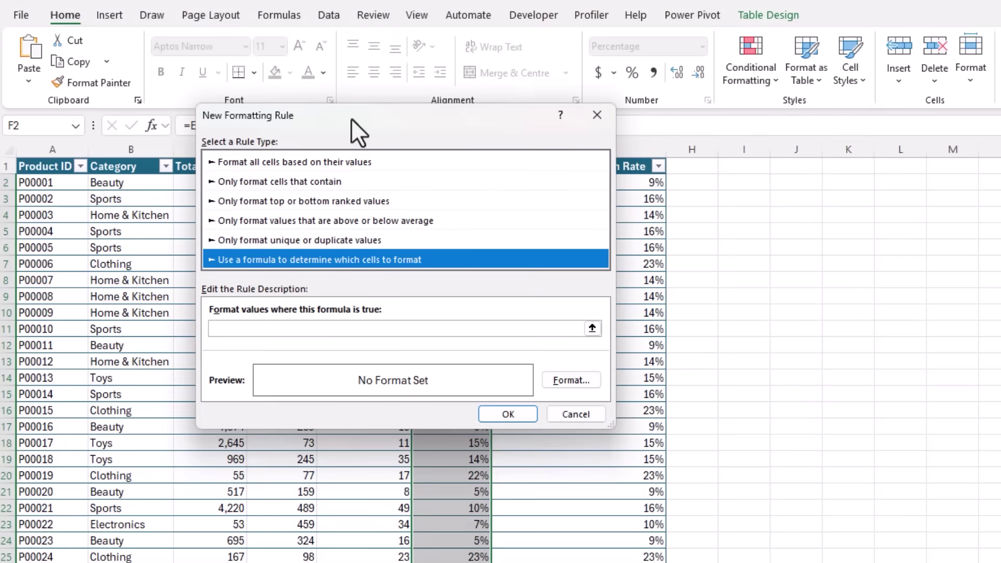
drag(351, 117, 833, 154)
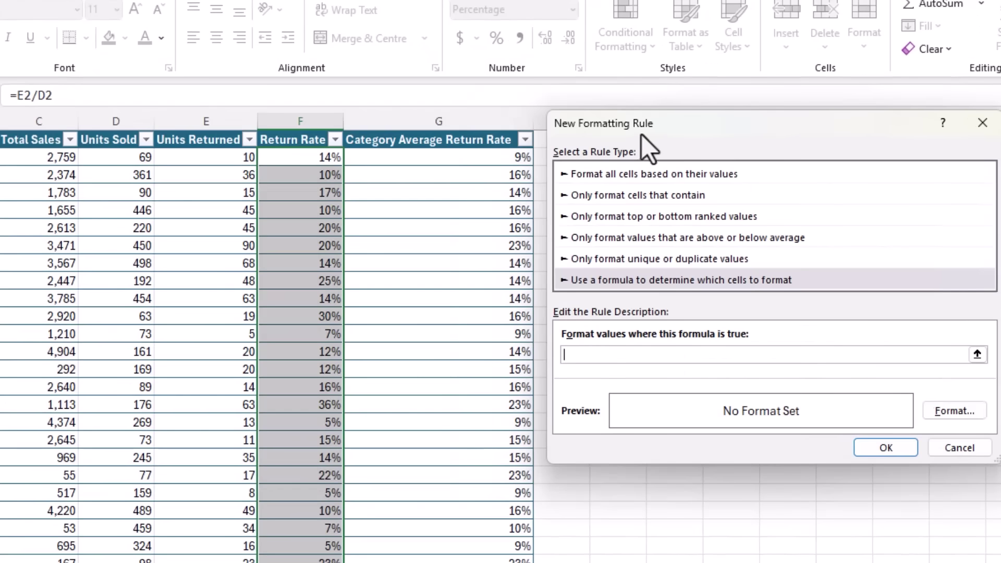
click(330, 157)
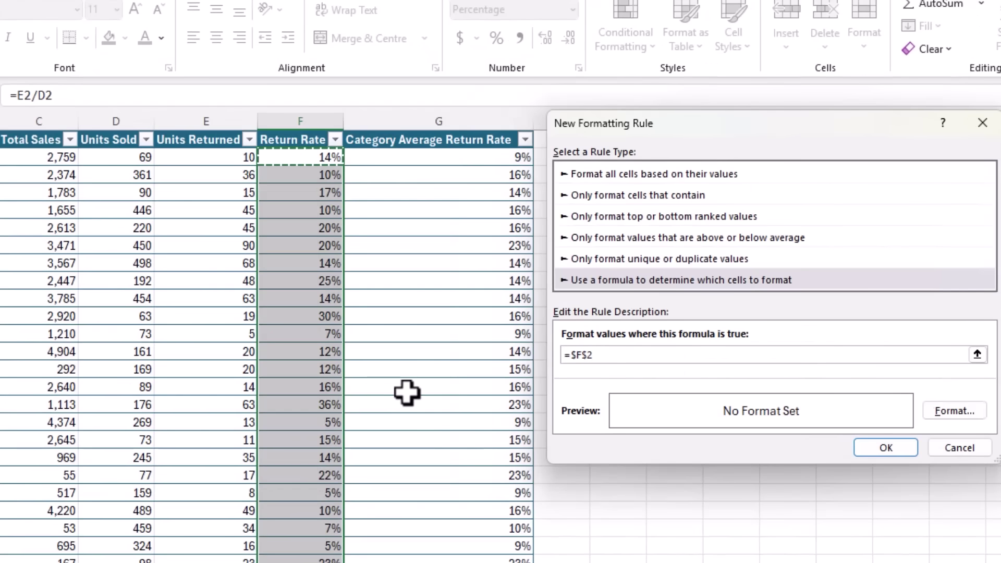
text(>)
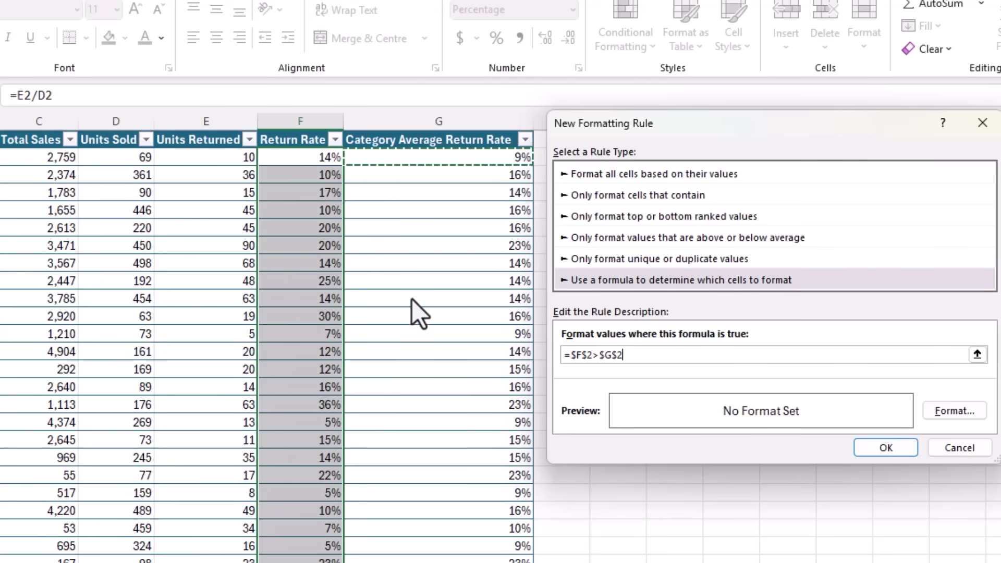
click(586, 356)
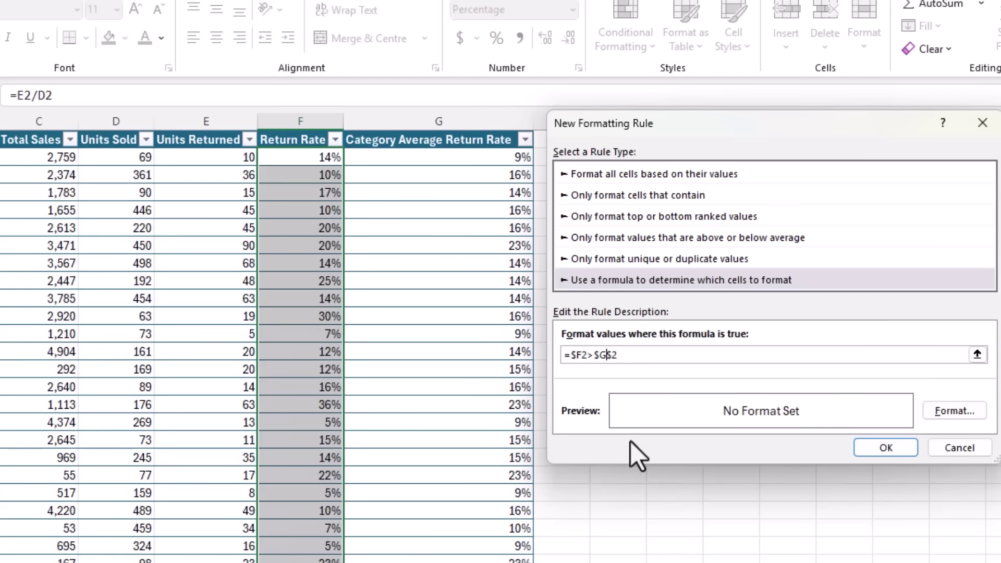
key(Delete)
drag(618, 354, 559, 354)
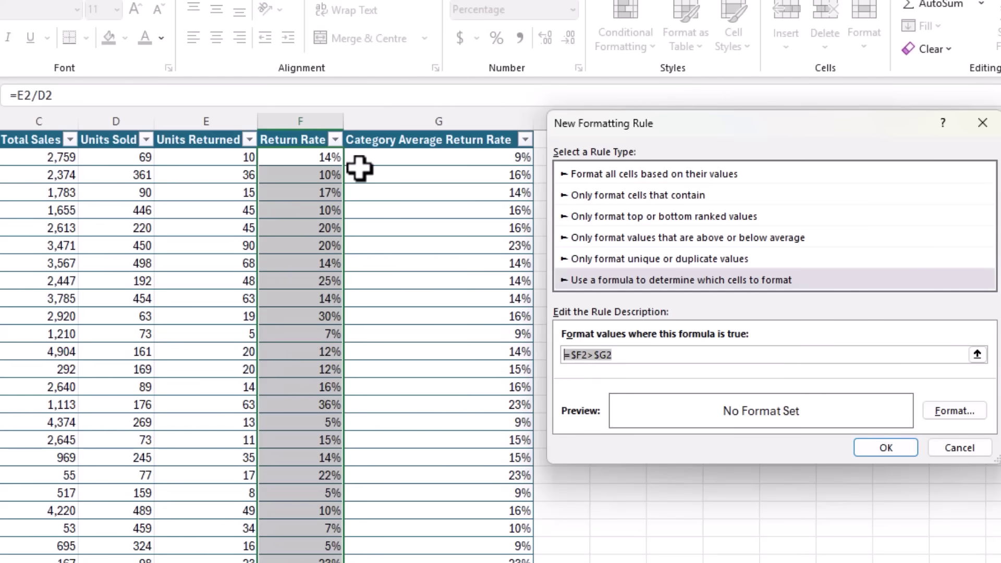
Step: Format matching cells with white text on a dark red fill and apply the rule
click(937, 412)
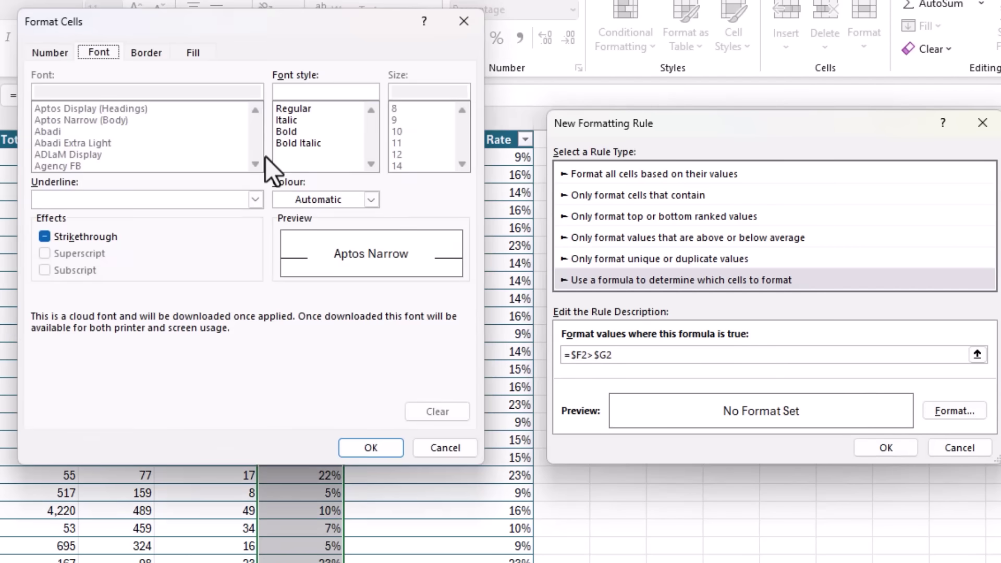
click(371, 200)
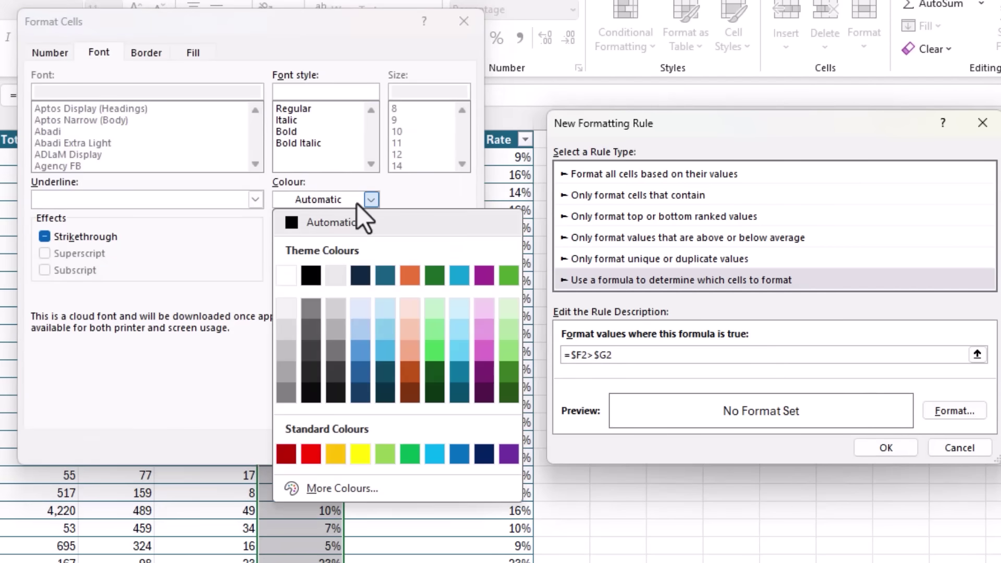
click(288, 275)
click(182, 52)
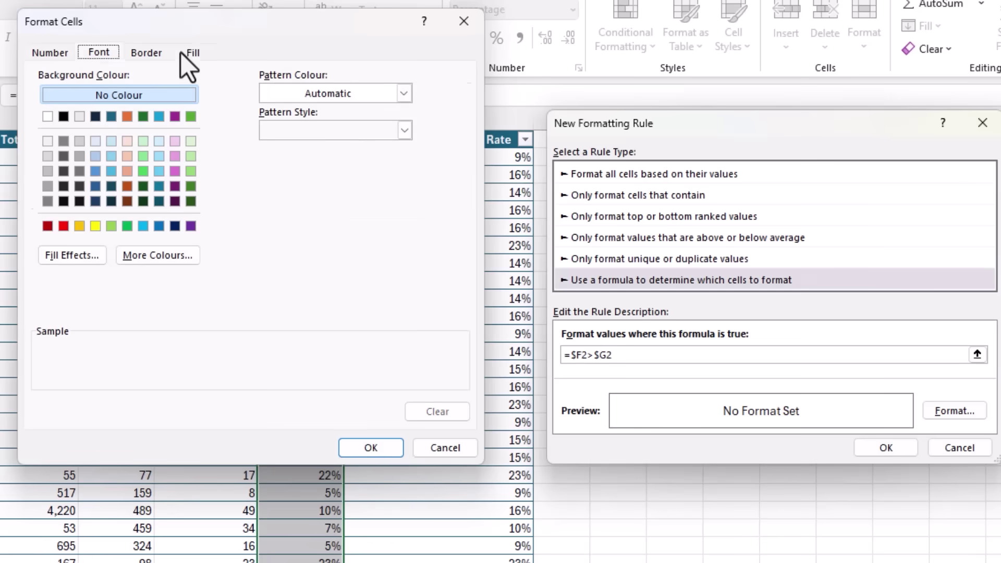
click(47, 225)
click(359, 450)
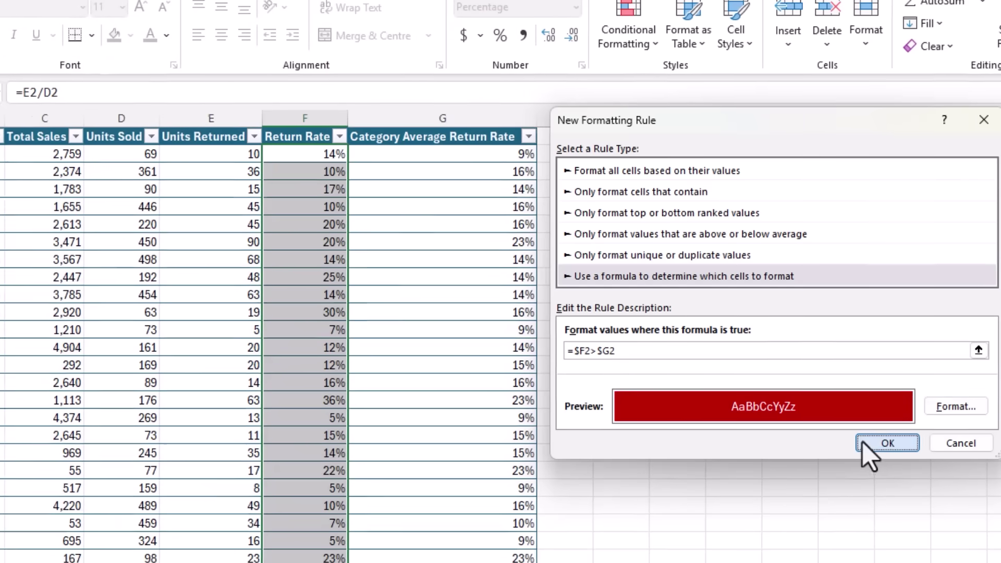
click(863, 445)
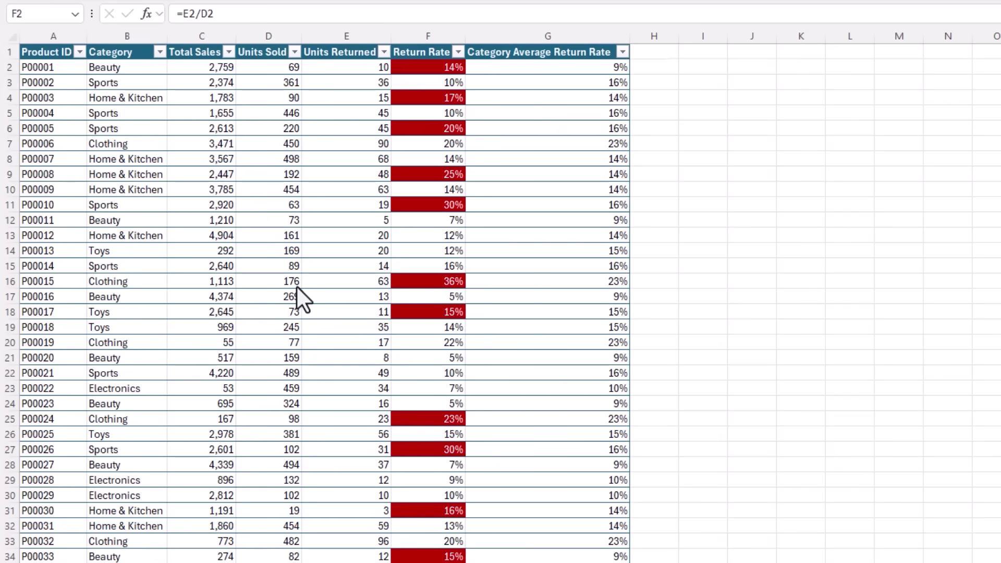
scroll(296, 286, down, 19)
scroll(297, 287, up, 19)
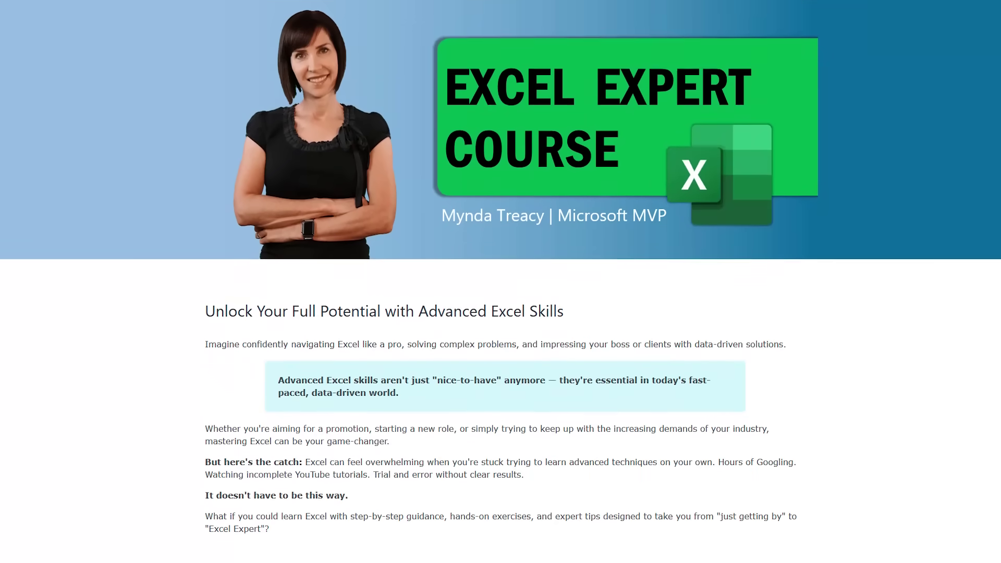
scroll(500, 282, down, 8)
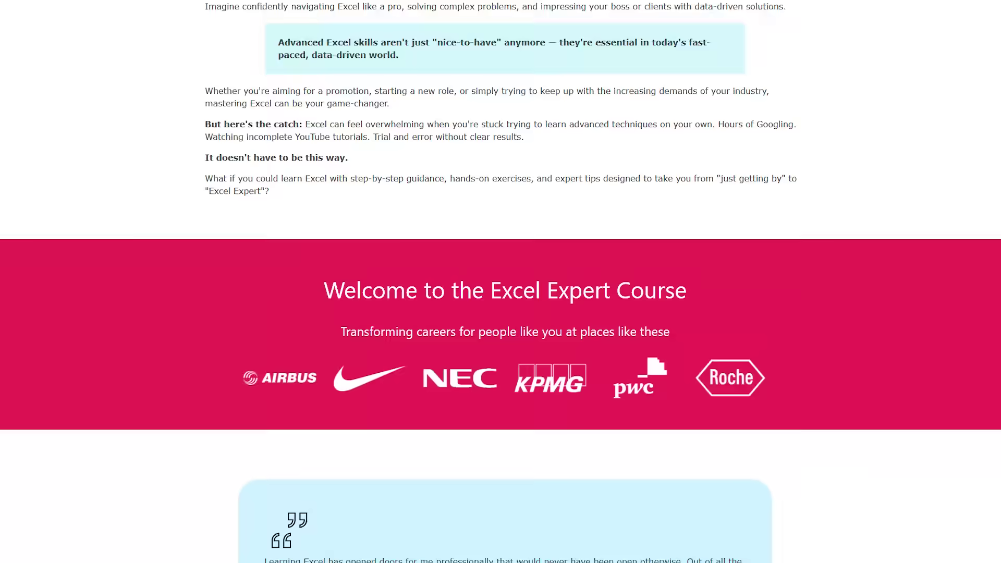
scroll(500, 281, down, 10)
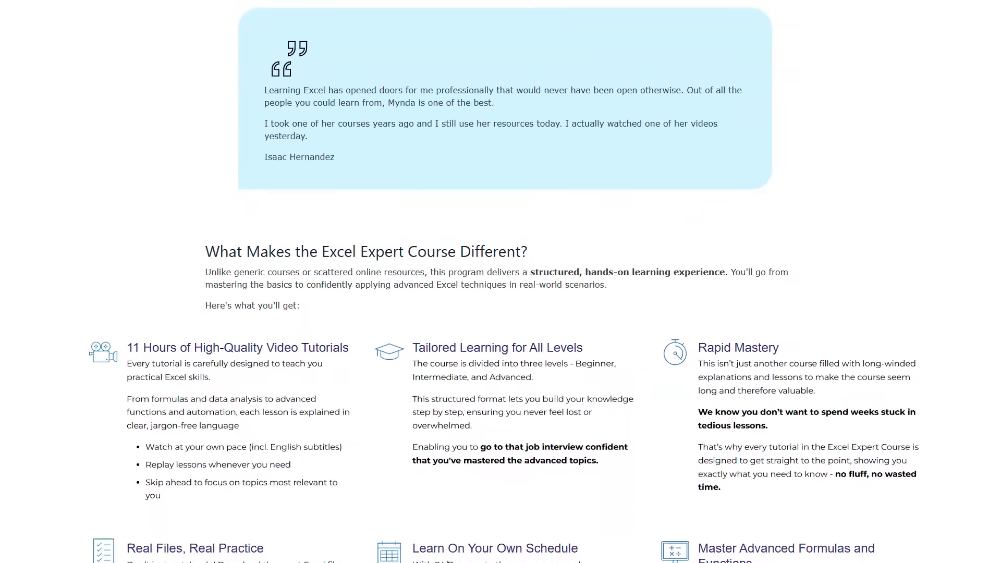
scroll(500, 281, down, 10)
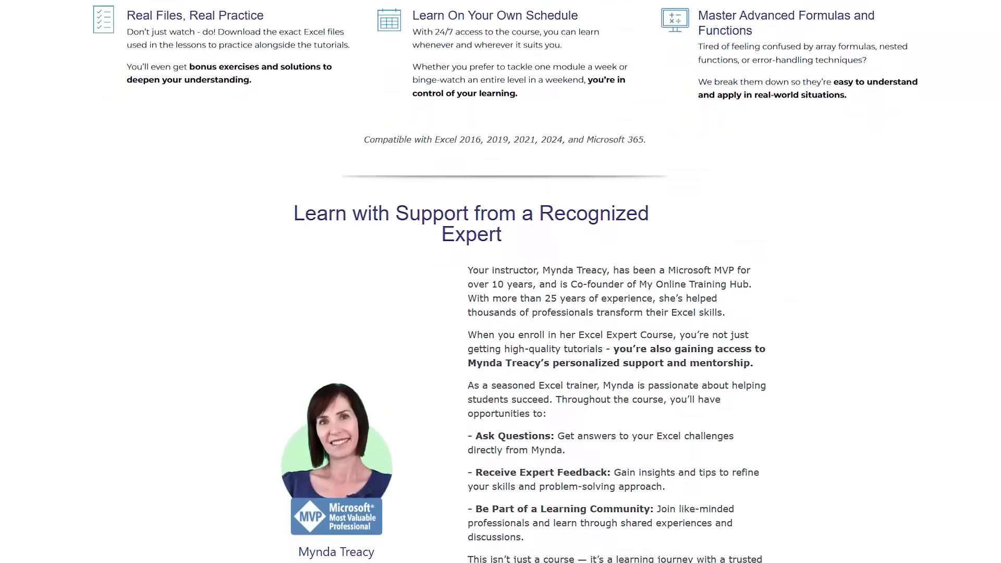
scroll(500, 282, down, 9)
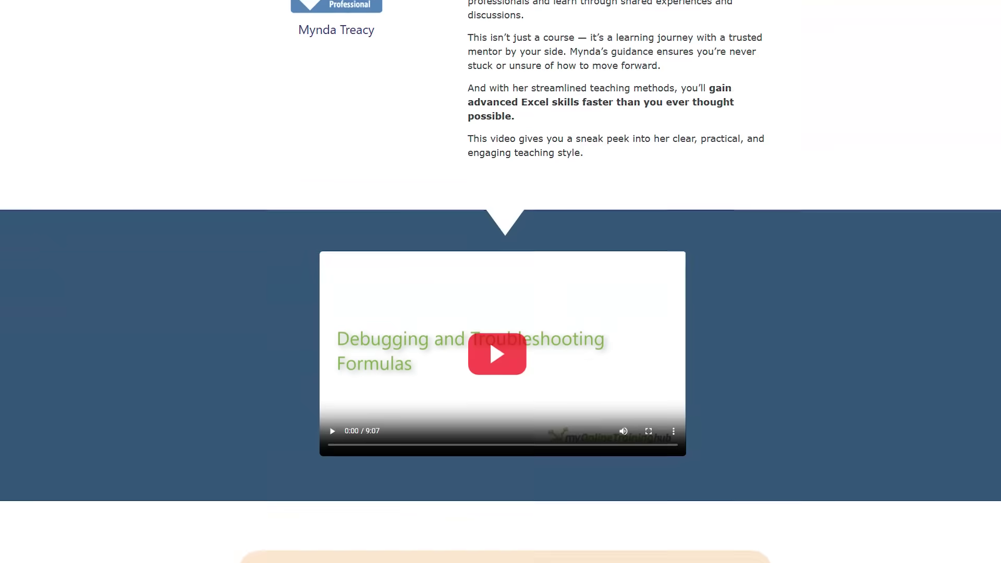
scroll(501, 282, down, 6)
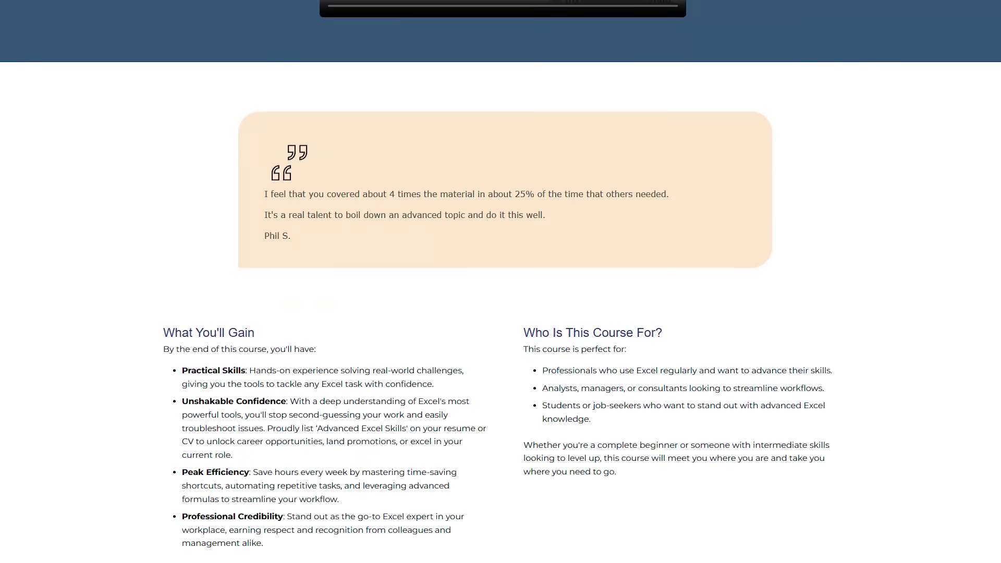
scroll(500, 281, down, 2)
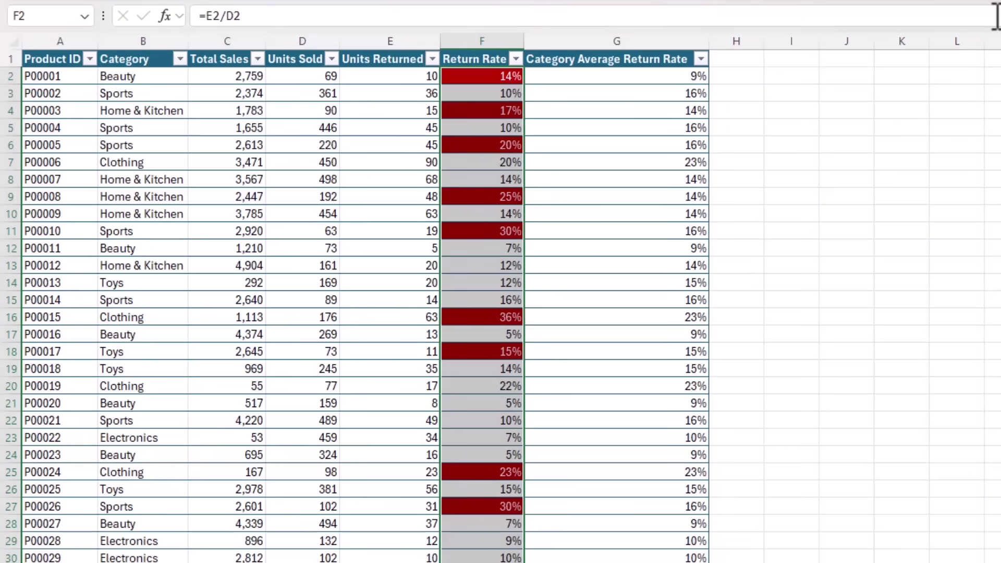
click(759, 59)
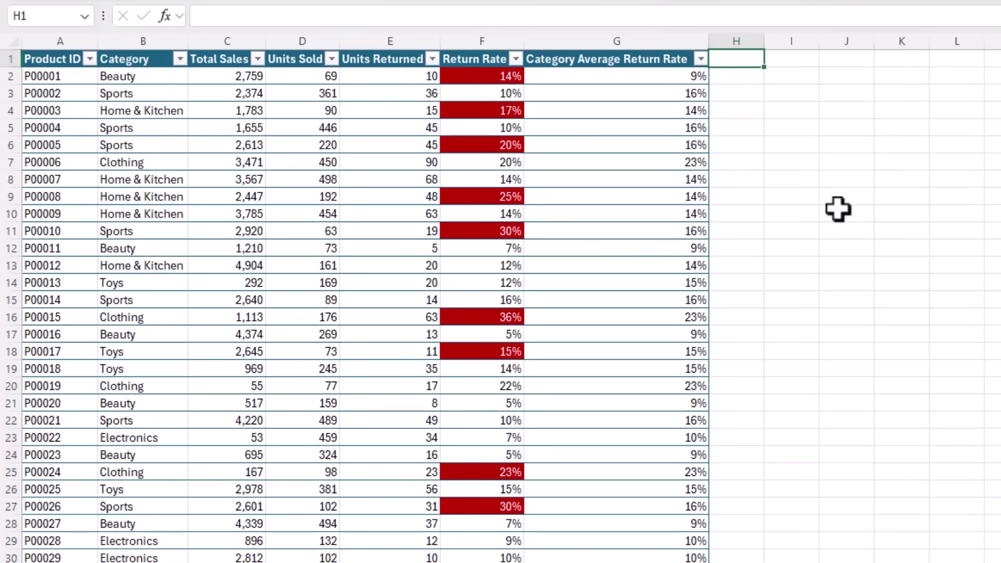
Step: Fill the Format column with =[@[Return Rate]]>[@[Category Average Return Rate]] and autofit column H
key(Return)
text(=)
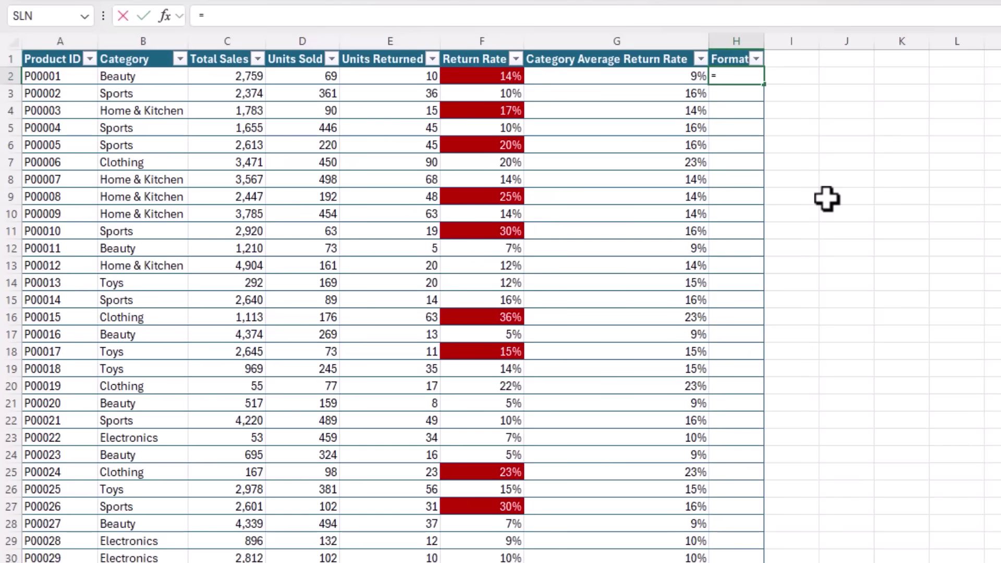
click(471, 78)
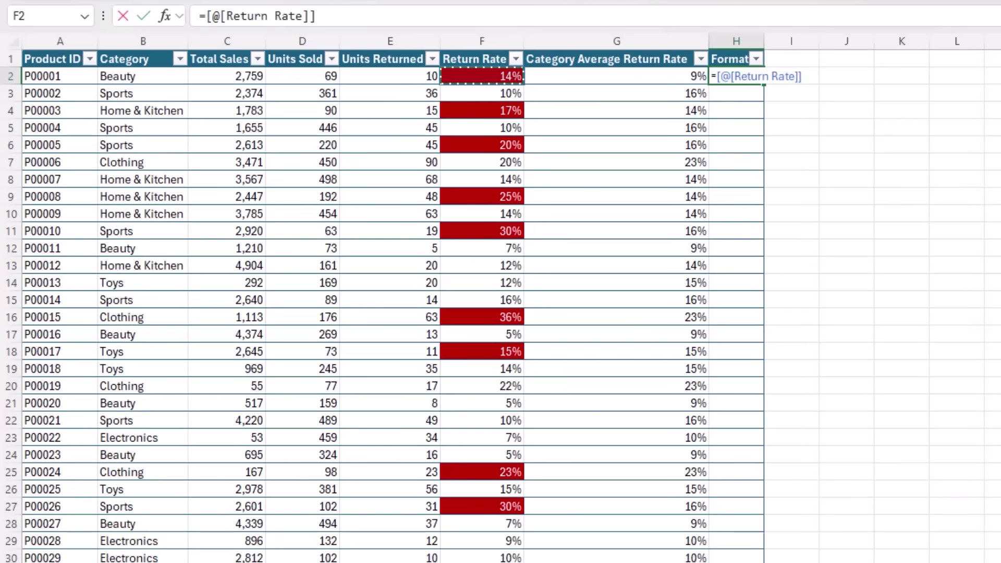
click(612, 78)
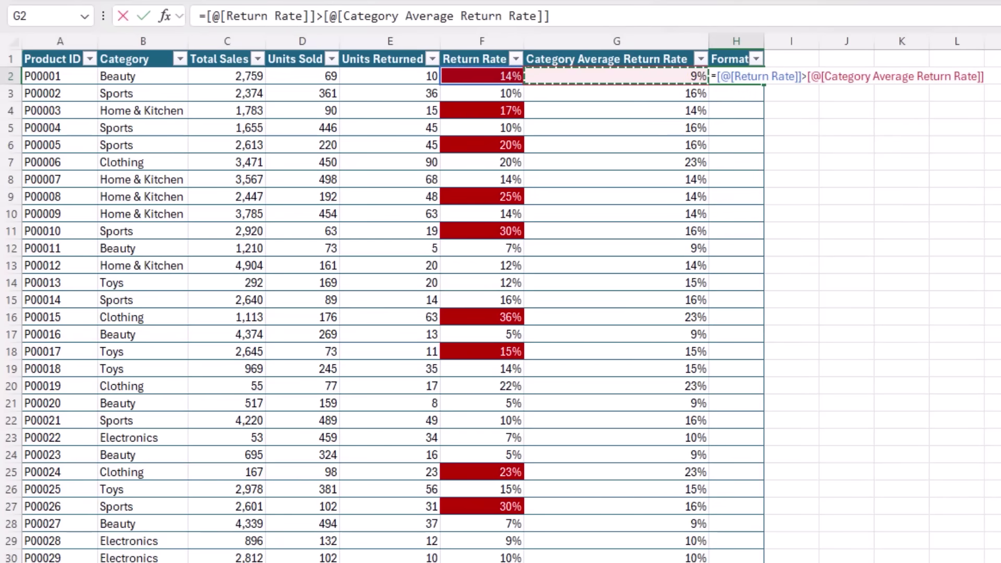
key(Return)
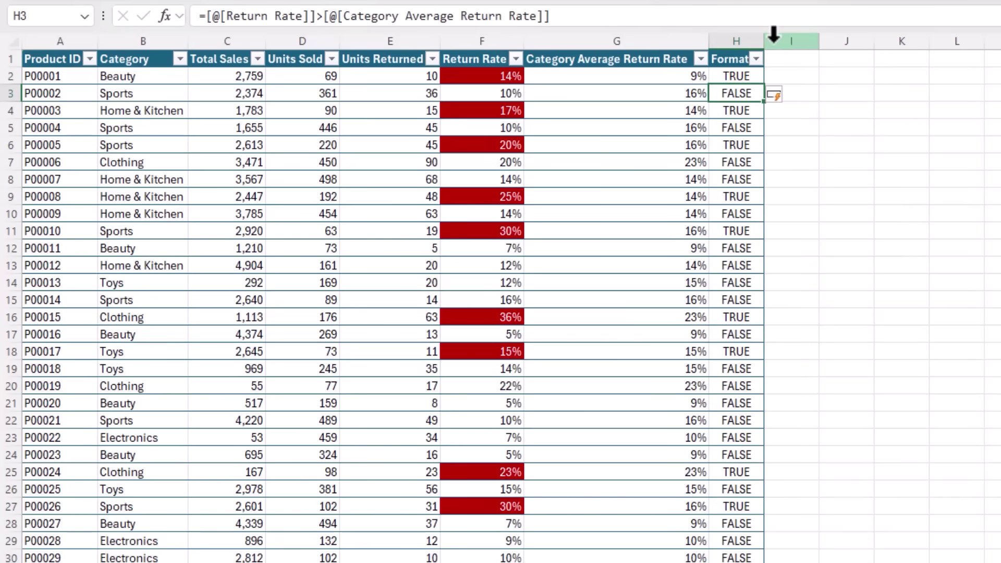
click(772, 41)
double_click(764, 41)
click(764, 73)
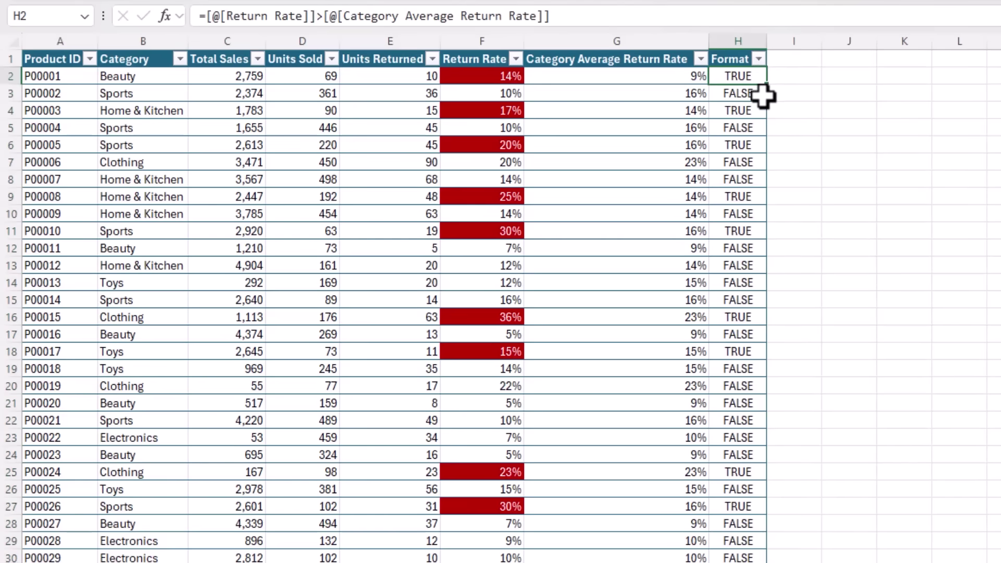
Step: Check the Return Rate and Format formulas, then filter Format to show only TRUE rows
click(480, 75)
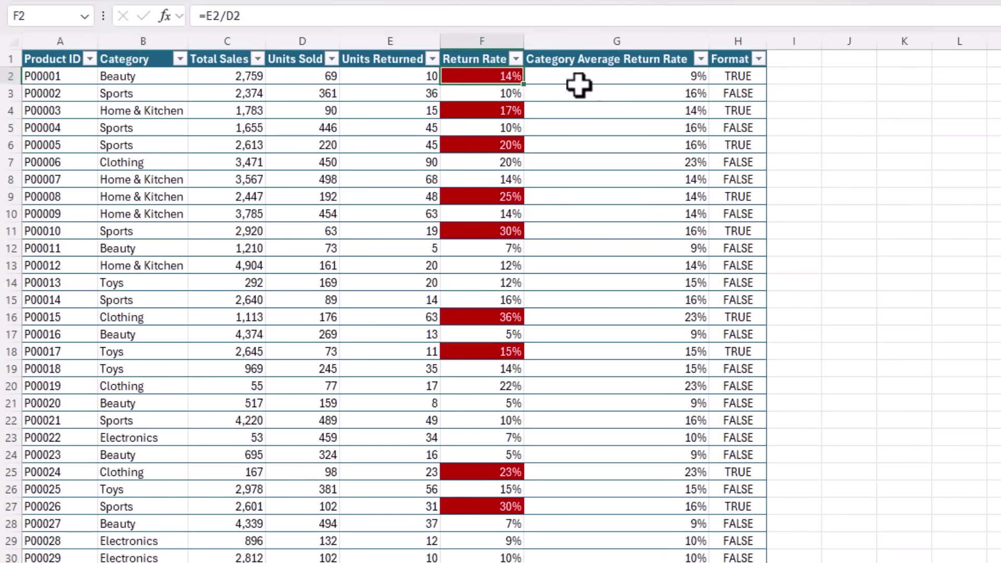
click(717, 94)
click(471, 89)
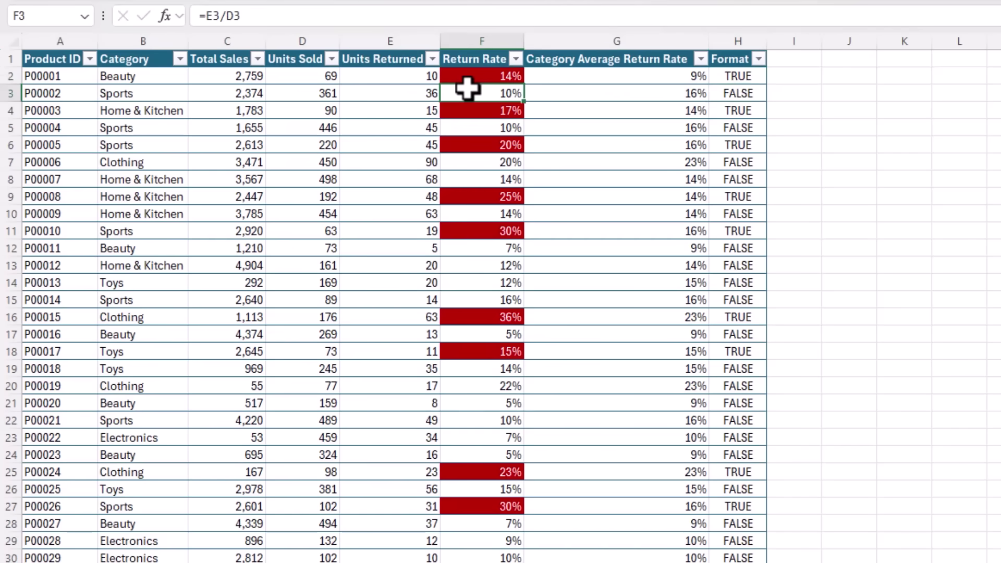
click(759, 59)
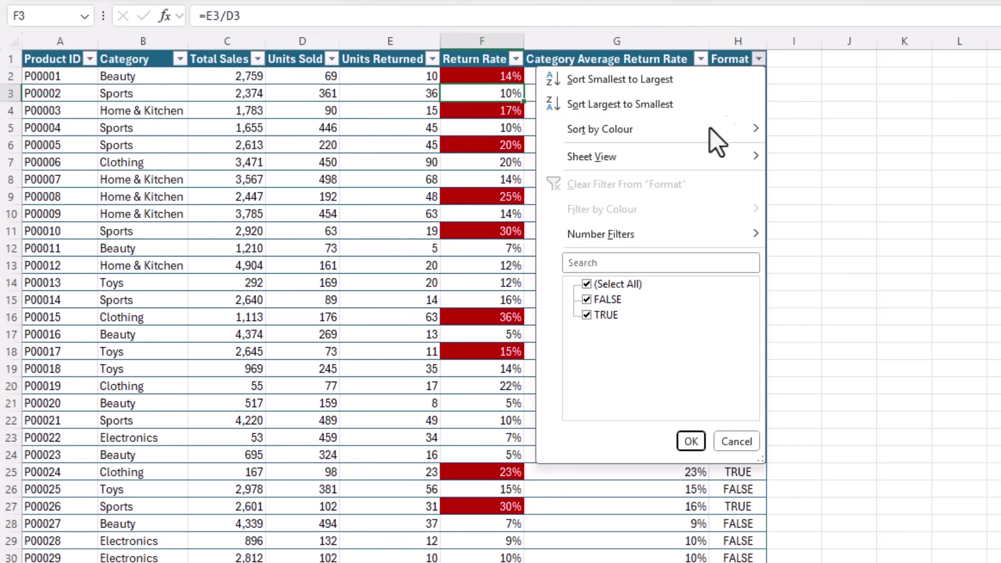
click(590, 297)
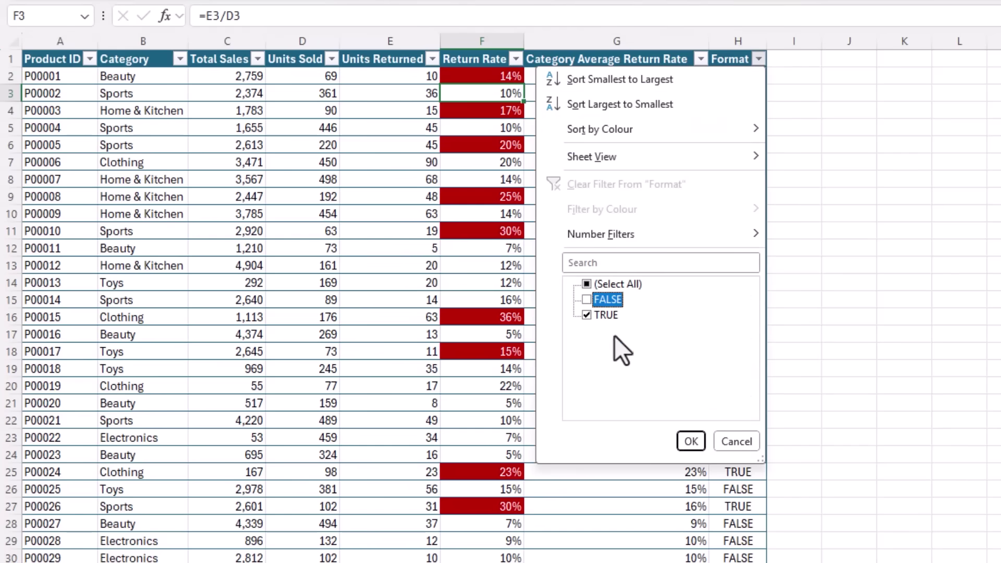
click(690, 441)
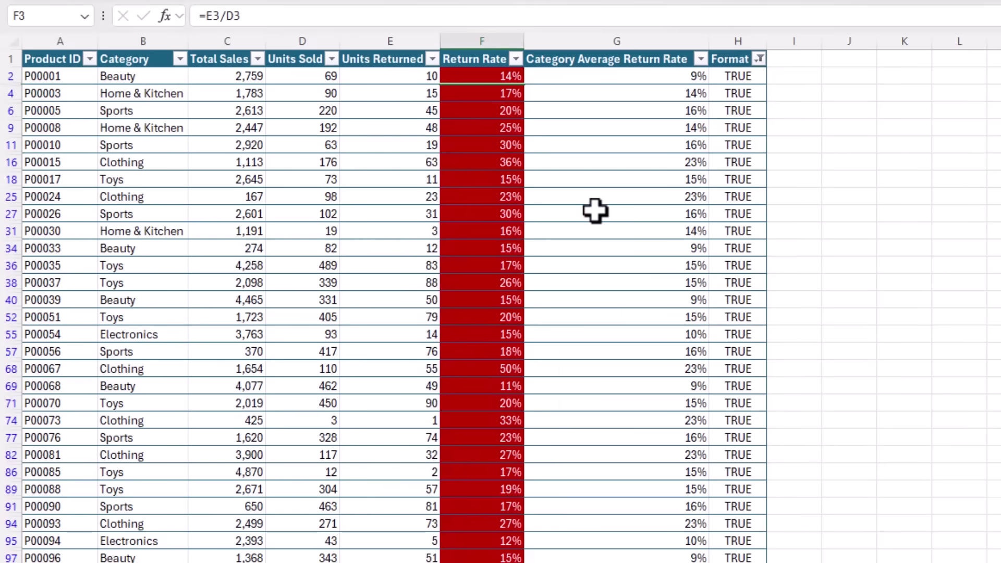
scroll(595, 211, down, 20)
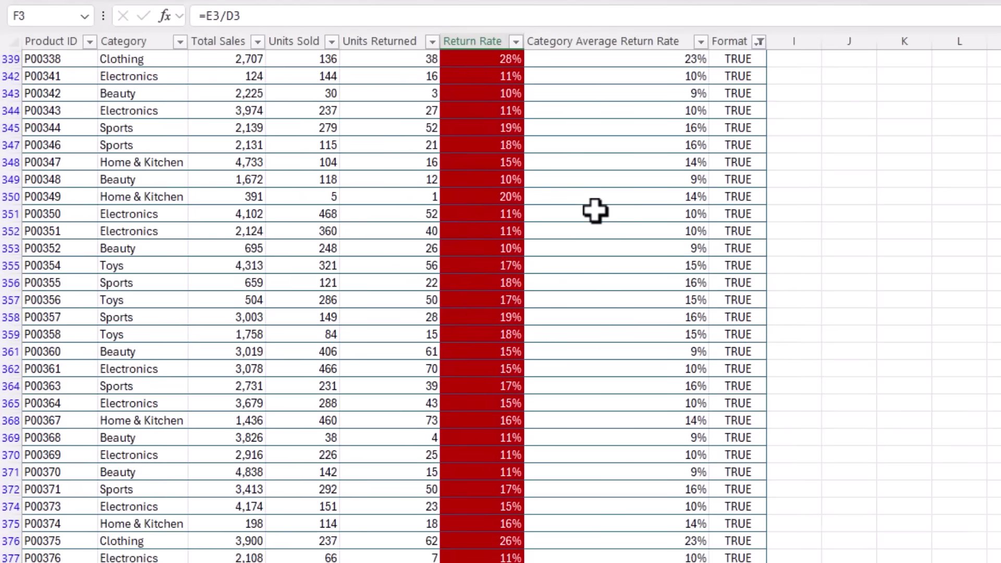
scroll(595, 211, down, 13)
scroll(595, 210, up, 20)
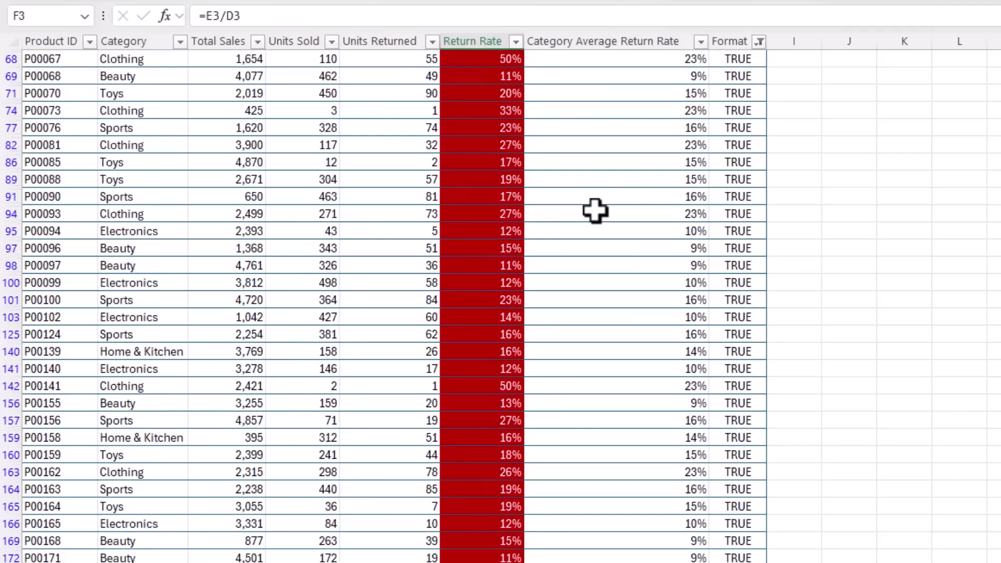
scroll(595, 211, up, 6)
Step: Filter Format to show only FALSE rows, then clear the Format filter
click(759, 59)
click(591, 298)
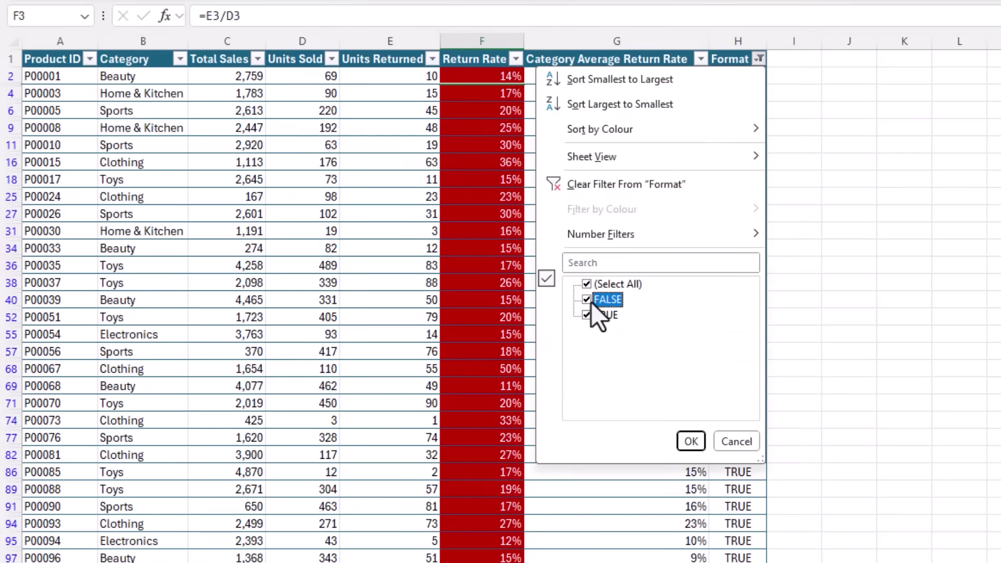
click(587, 314)
click(689, 442)
scroll(616, 358, down, 12)
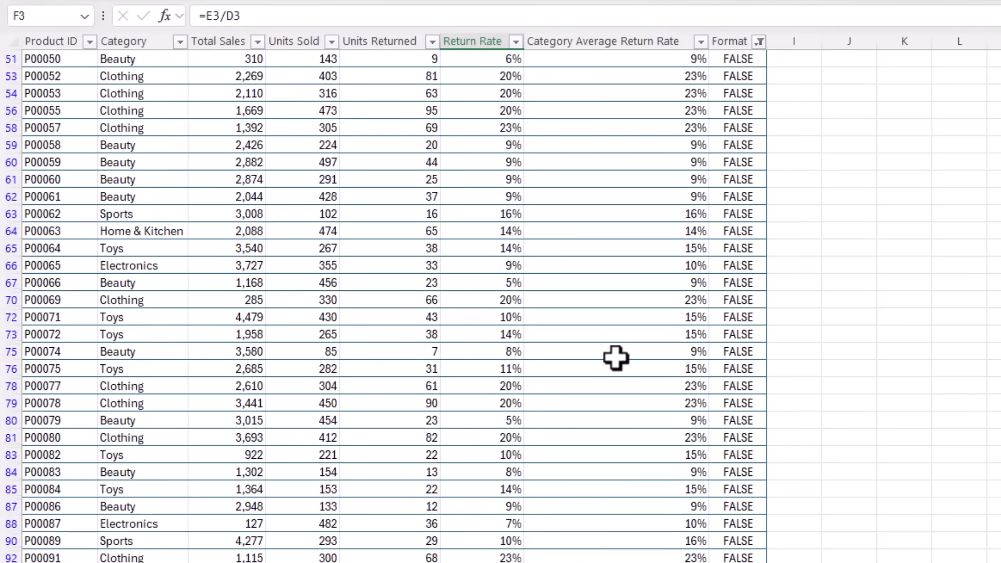
scroll(615, 358, down, 20)
scroll(616, 357, up, 20)
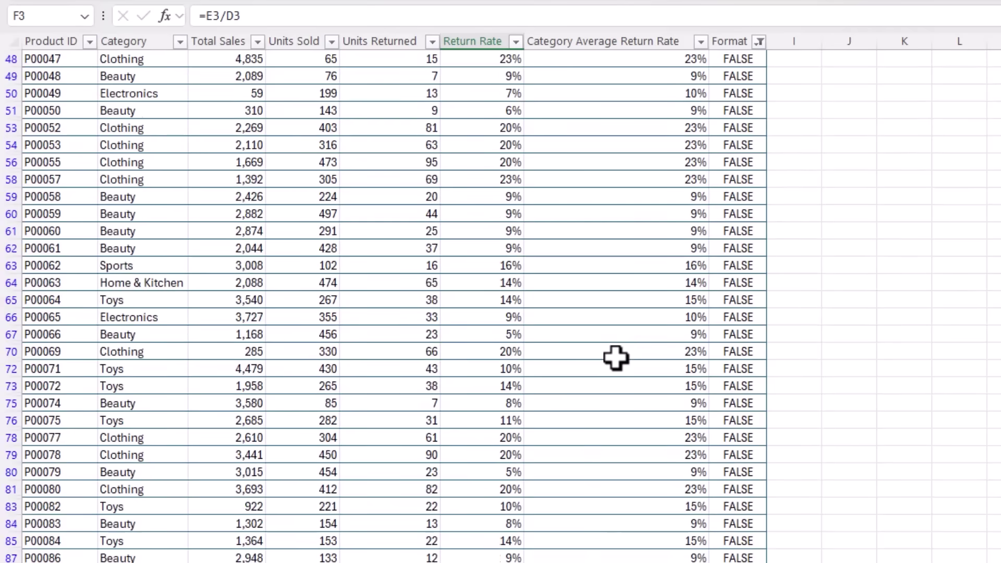
scroll(615, 357, up, 10)
click(759, 59)
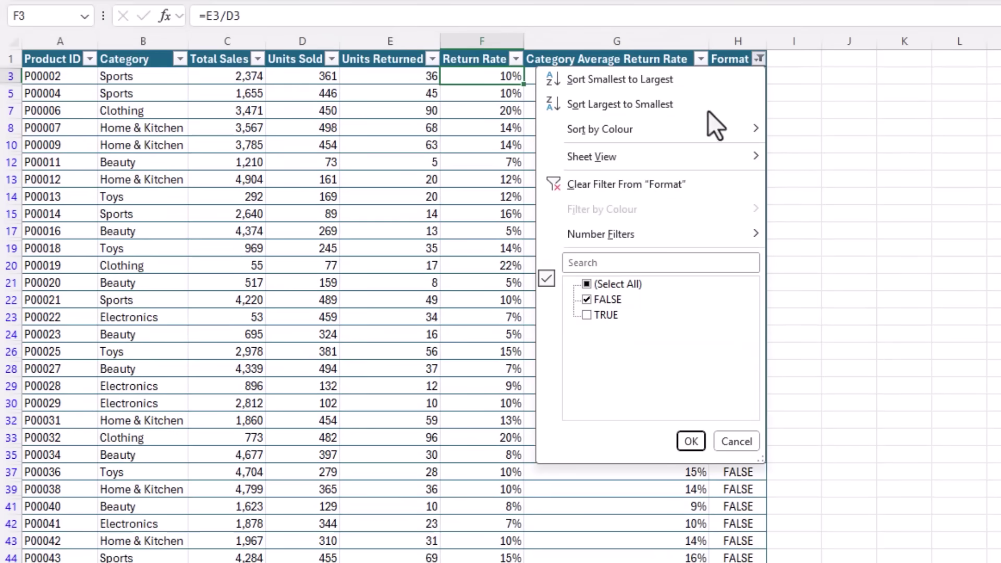
click(644, 181)
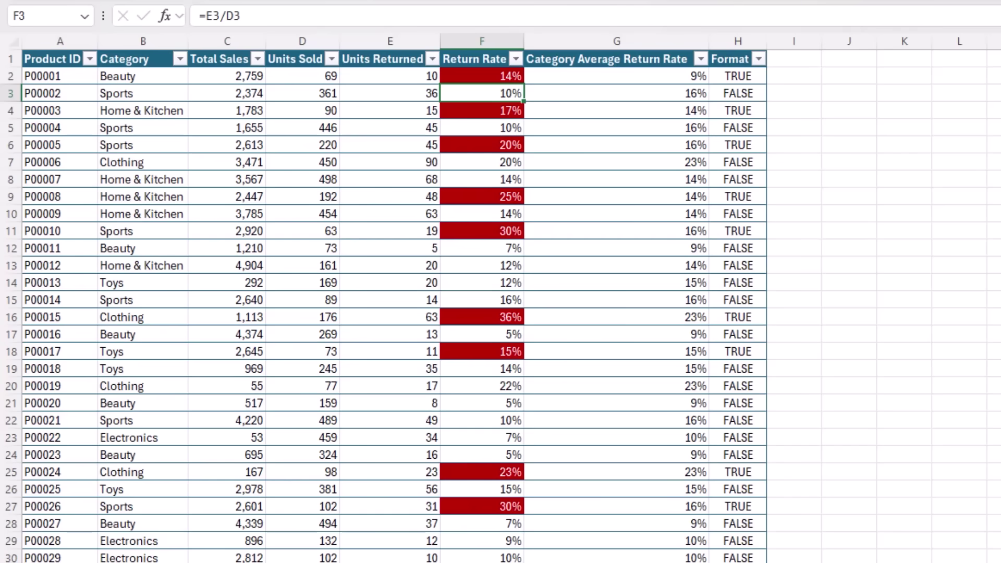
Step: Filter the Return Rate column by the dark red cell colour
click(472, 76)
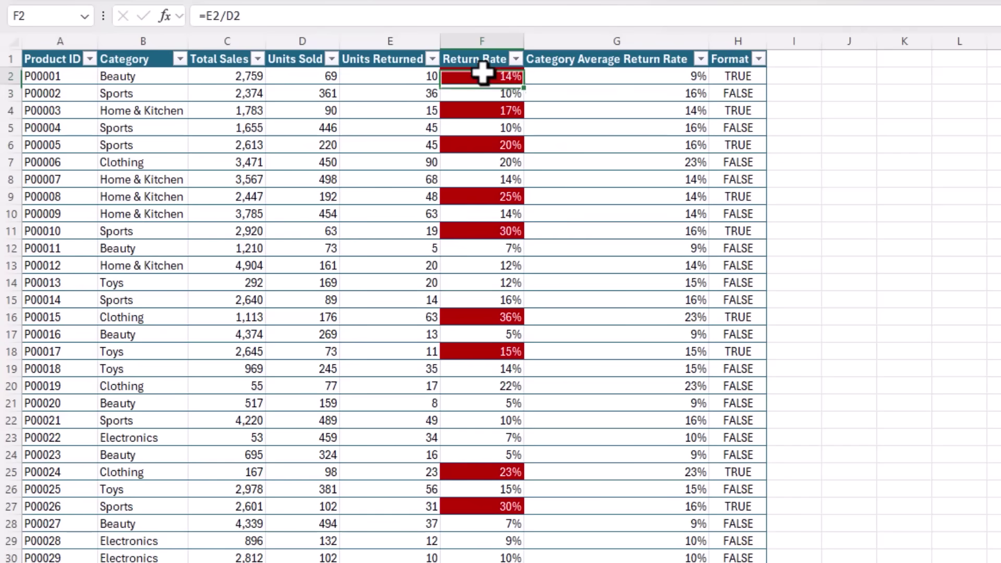
click(515, 60)
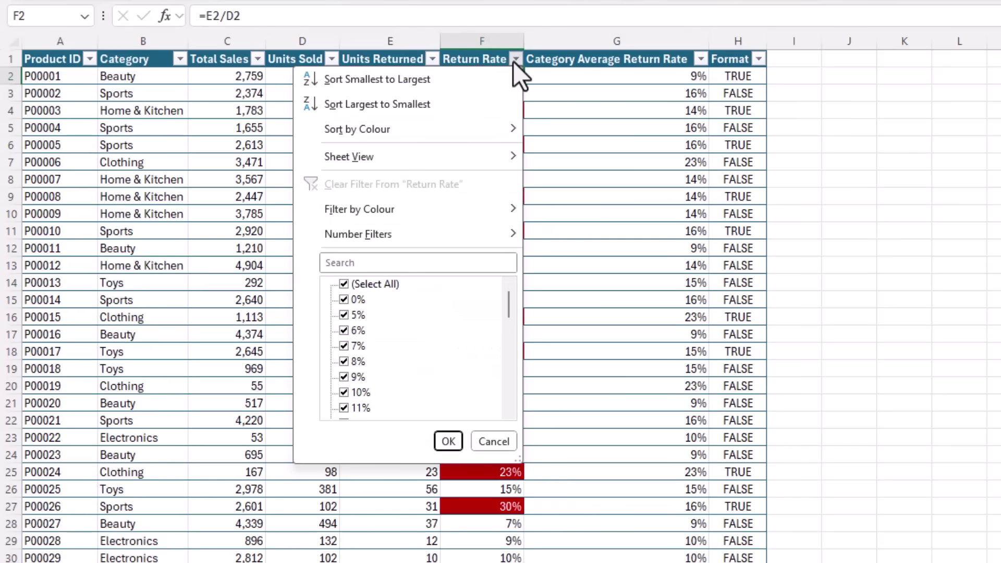
mouse_move(473, 209)
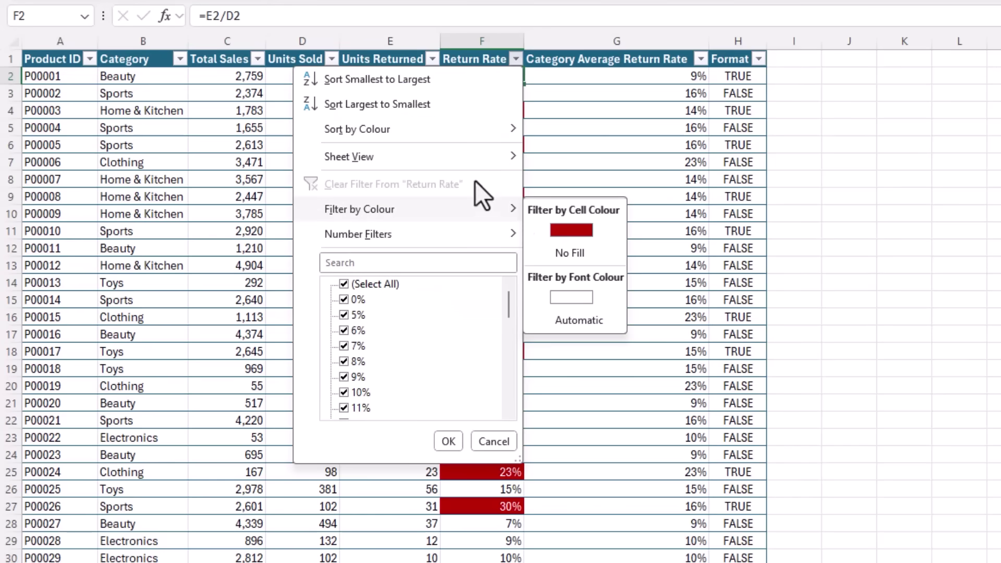
click(537, 233)
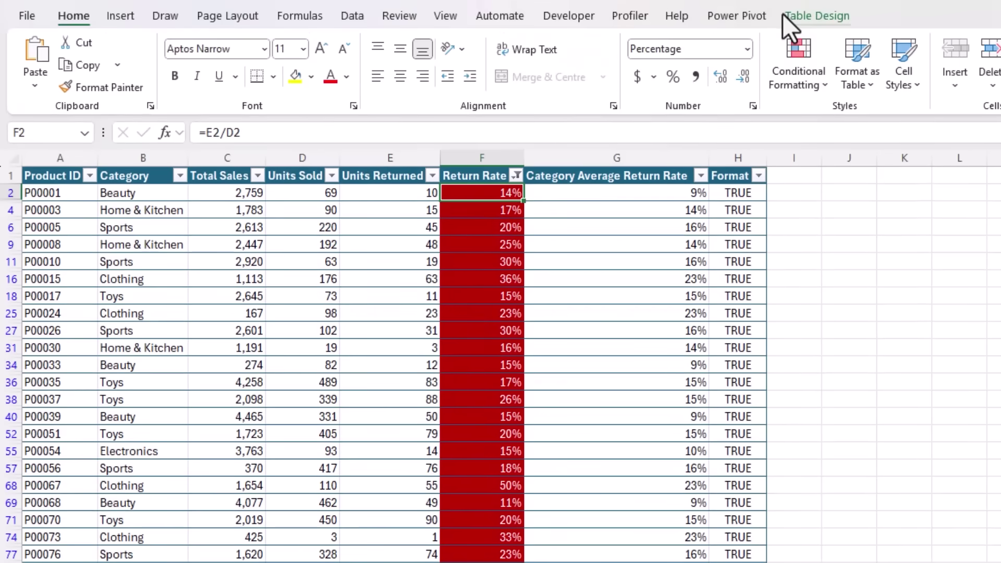
Step: Insert a Category slicer for the table and place it beside row 1
click(783, 14)
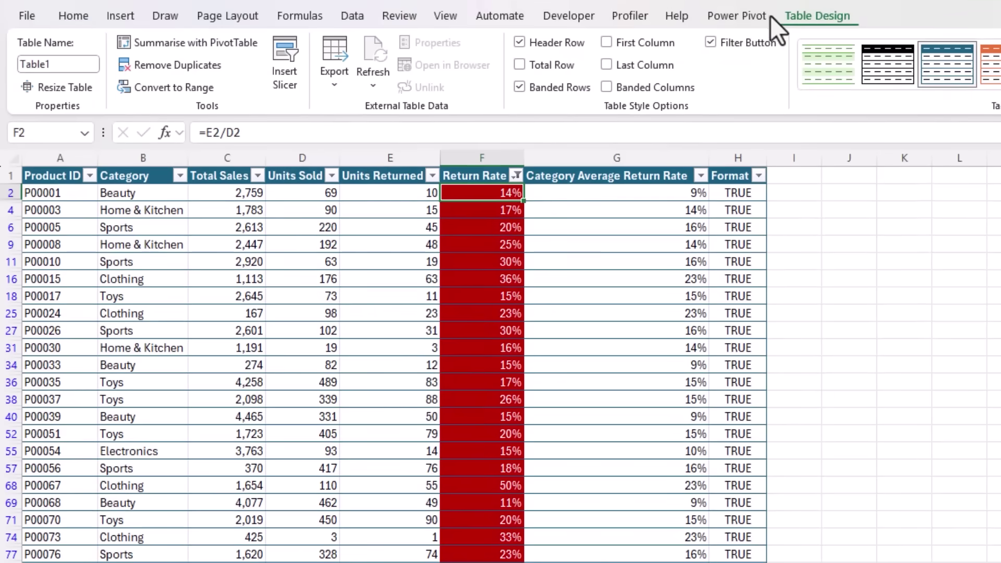
click(287, 88)
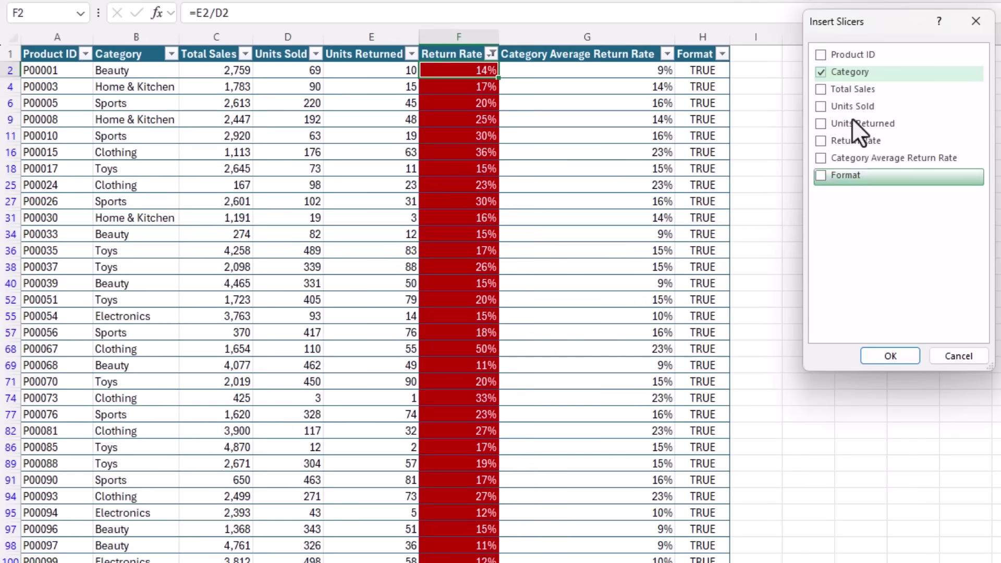
click(864, 356)
drag(777, 280, 806, 70)
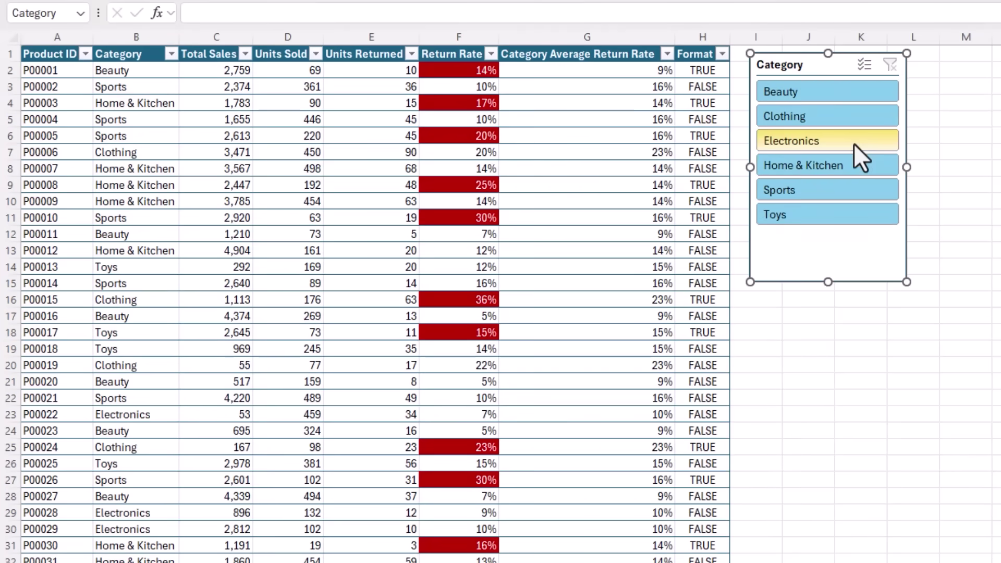
Step: Filter the slicer to Clothing and reapply the red Return Rate colour filter
click(828, 115)
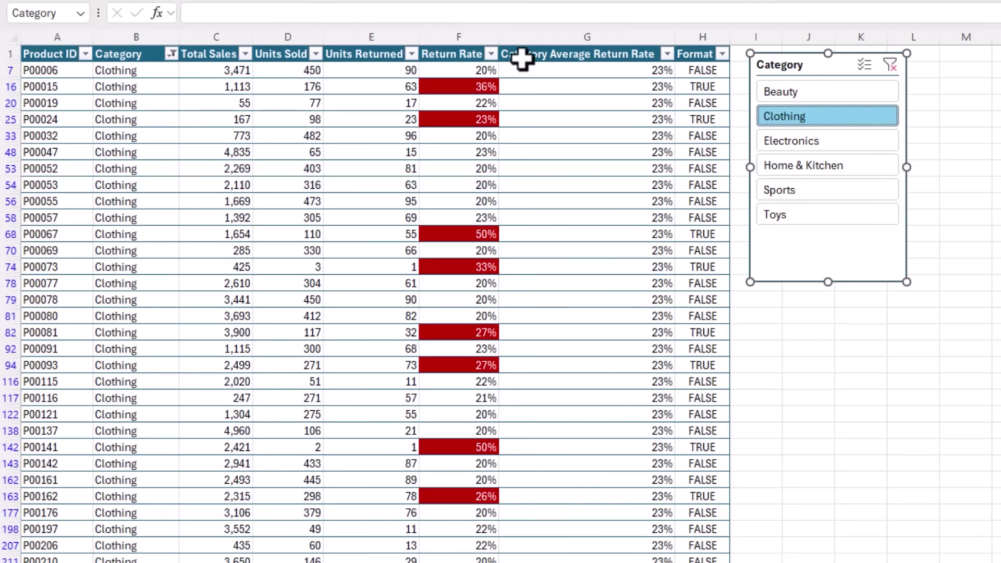
click(491, 53)
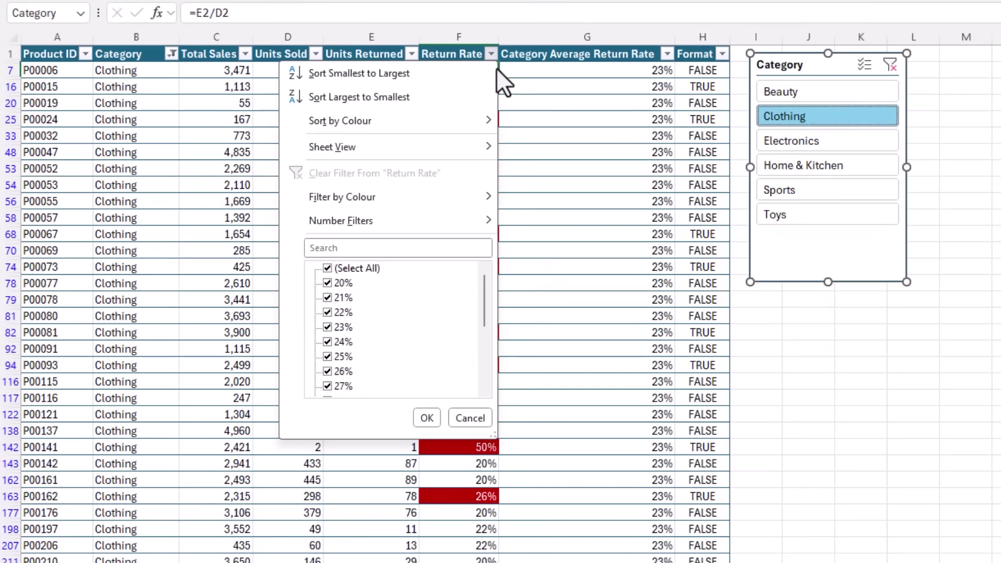
mouse_move(490, 197)
click(542, 219)
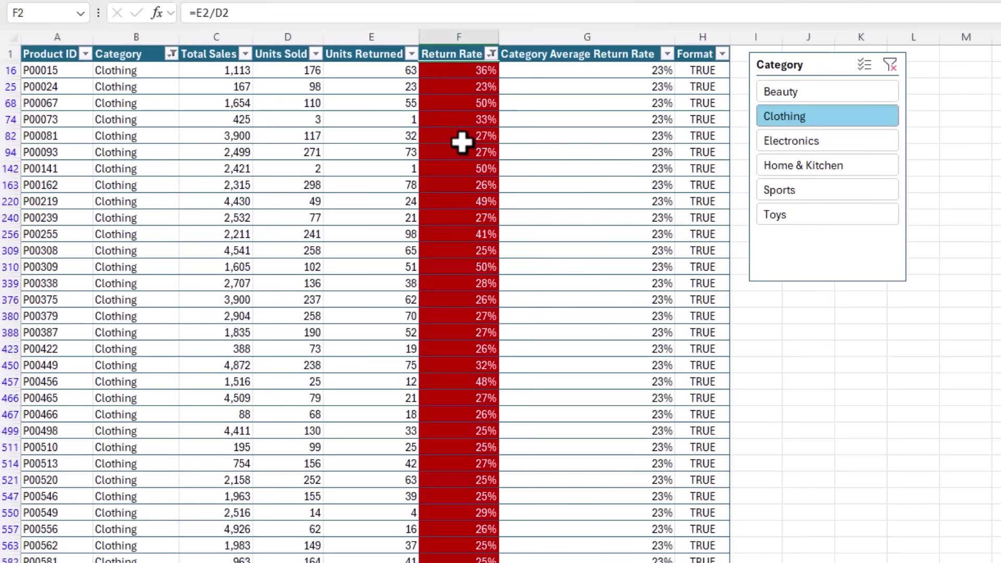
scroll(462, 142, down, 7)
scroll(462, 142, up, 7)
Step: Step through the Electronics, Beauty, Home & Kitchen, Sports, Toys and Clothing slicer categories
click(822, 139)
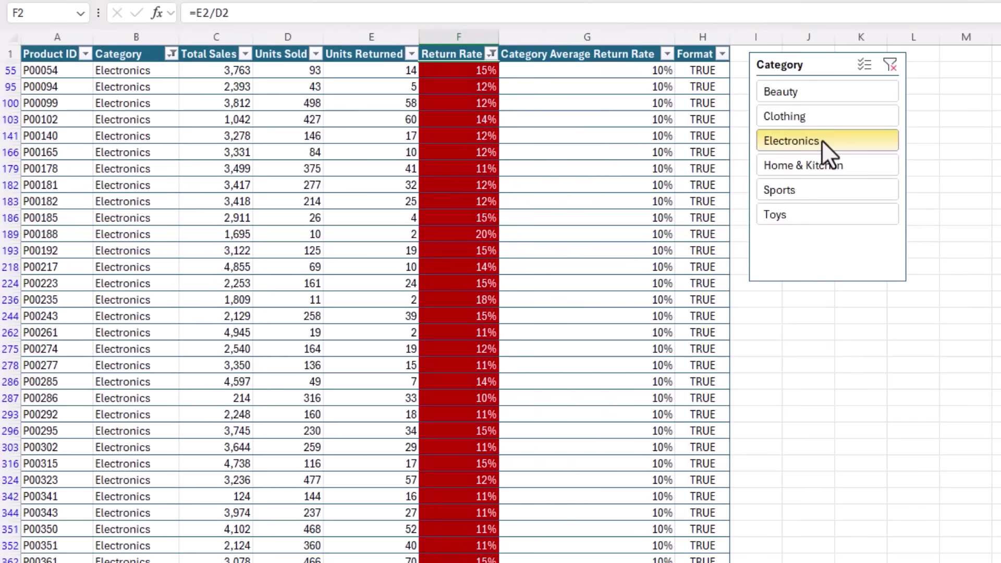
scroll(672, 203, down, 5)
scroll(673, 203, up, 5)
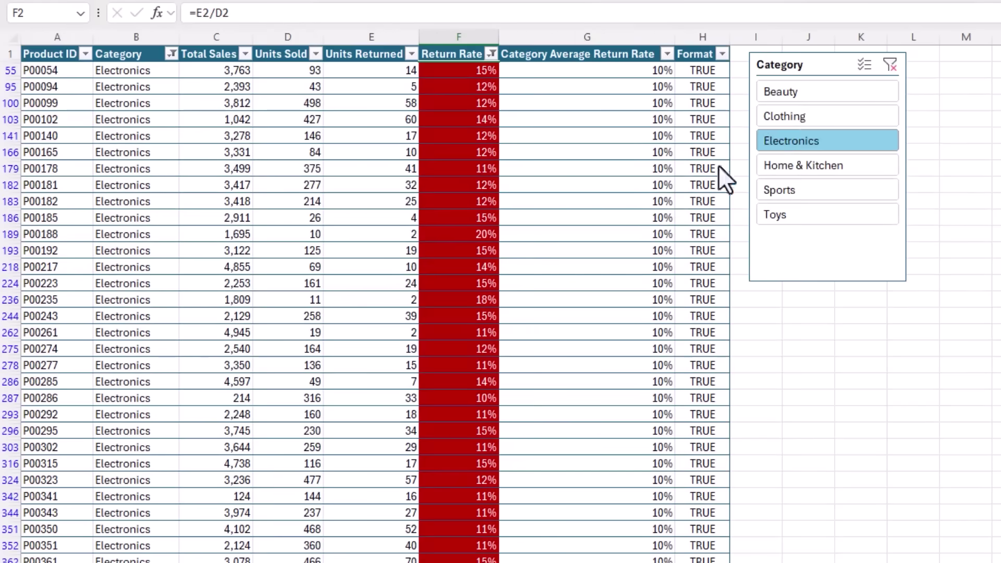
click(808, 90)
click(813, 161)
click(813, 189)
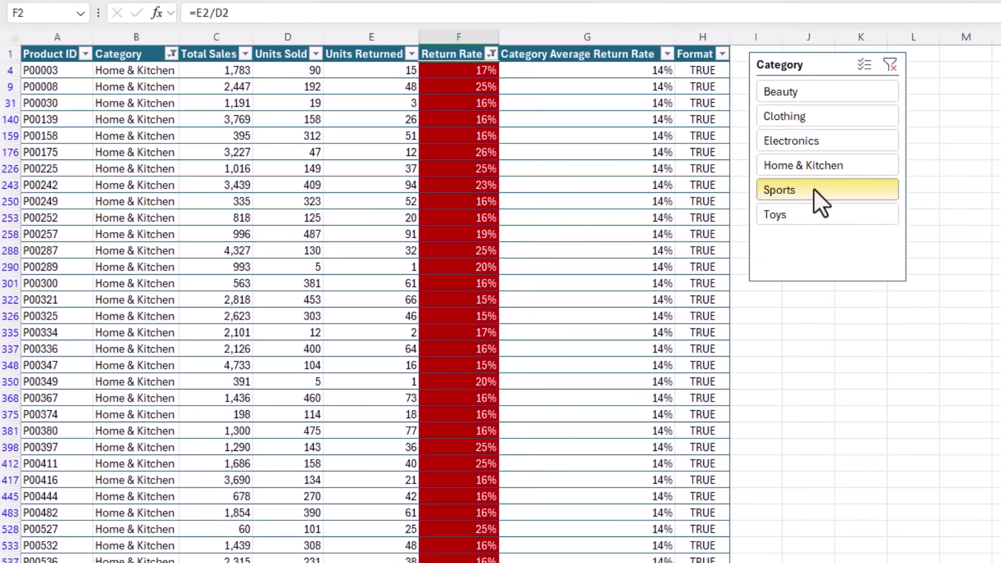
click(814, 214)
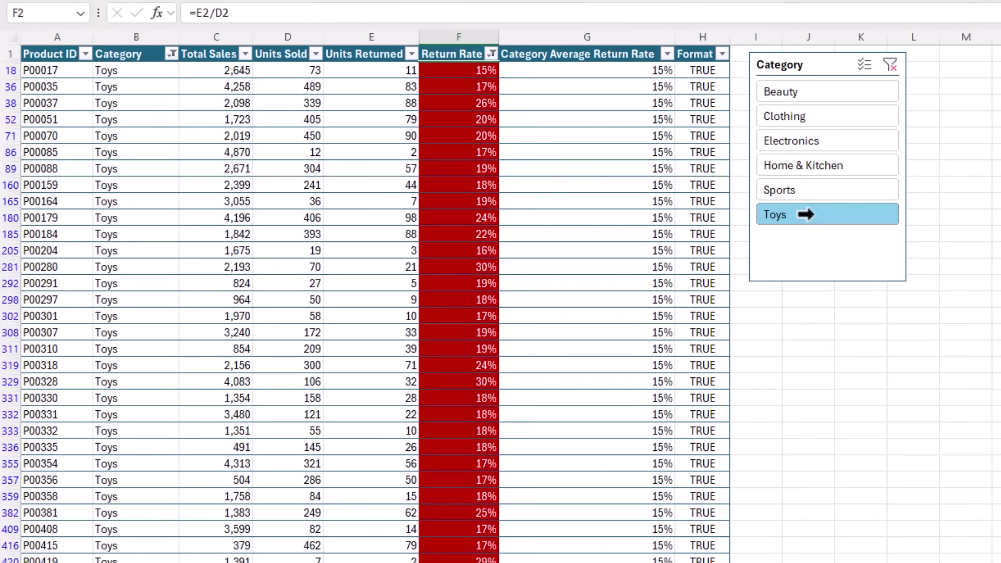
click(789, 174)
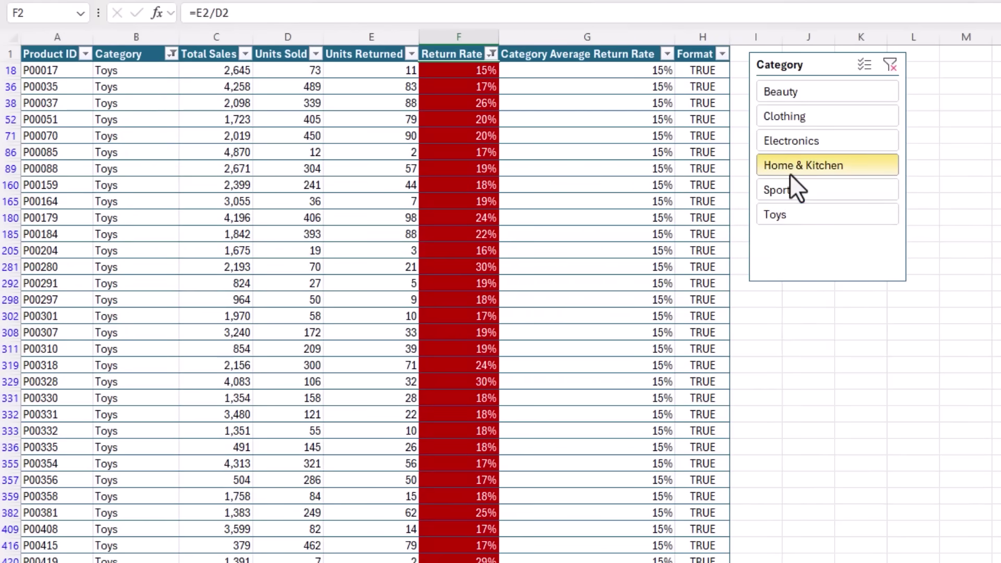
click(837, 139)
click(839, 116)
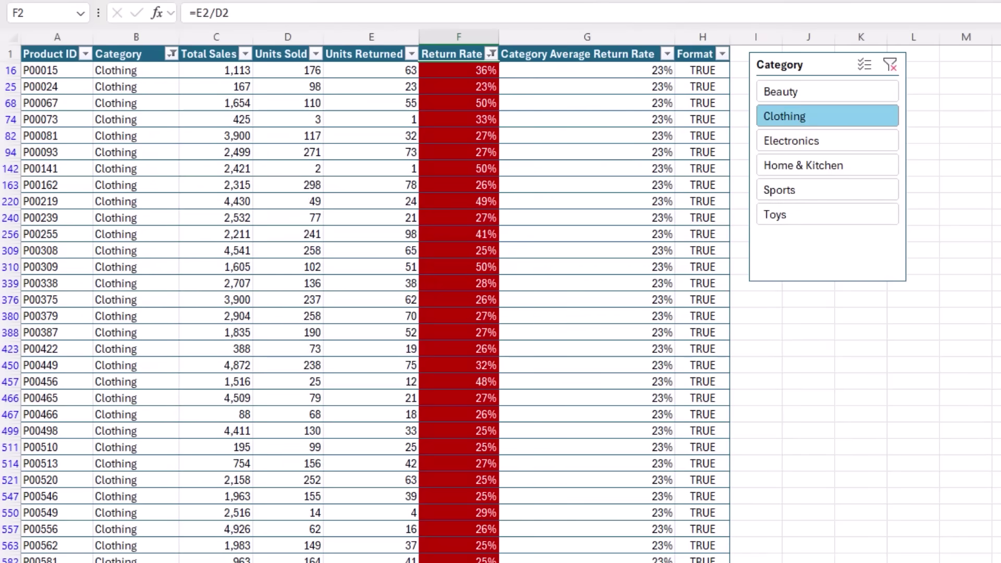
scroll(365, 302, down, 5)
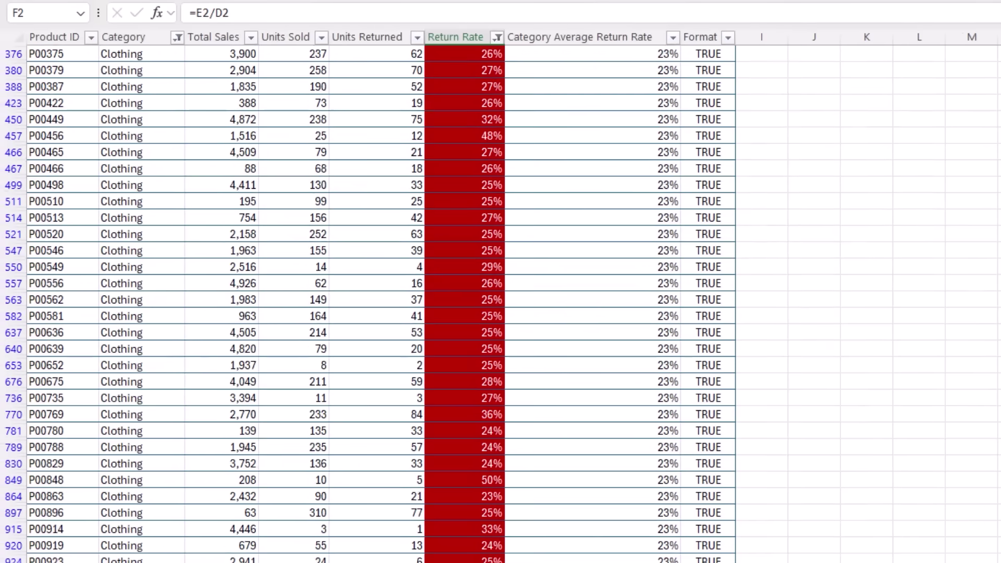
scroll(364, 303, up, 5)
Step: Clear the Category slicer filter so all categories show again
click(889, 71)
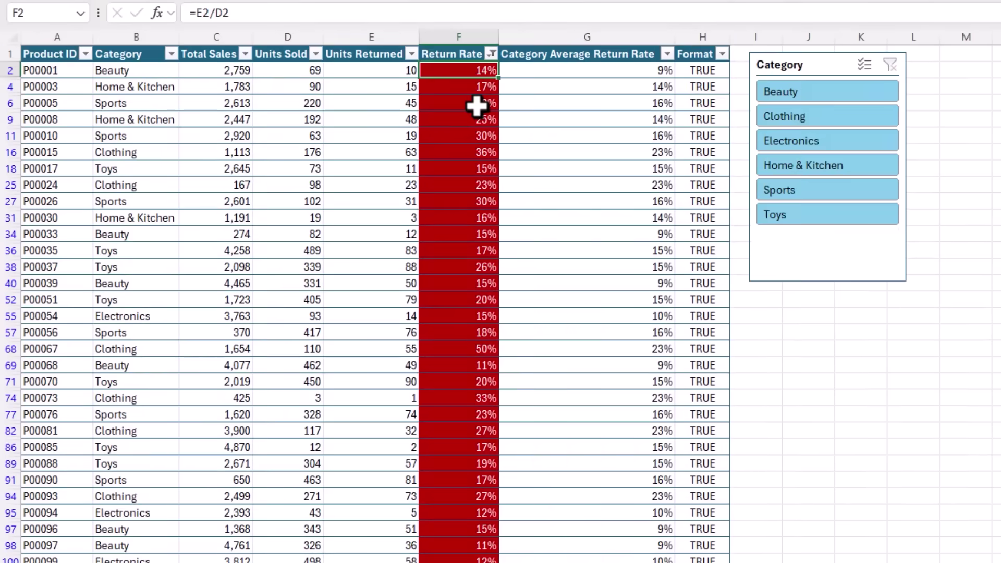
scroll(476, 105, down, 20)
scroll(476, 106, up, 10)
scroll(476, 105, up, 20)
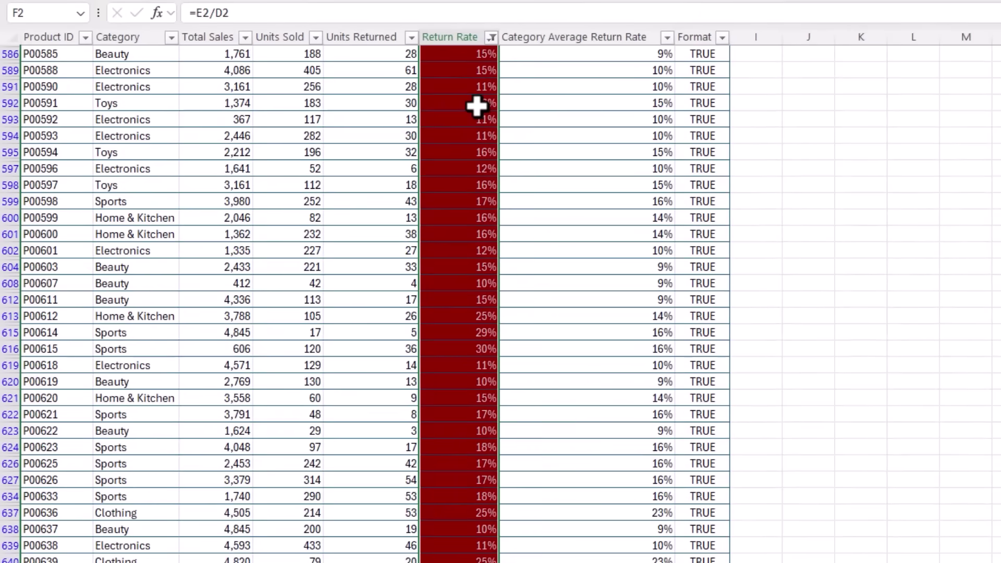
scroll(476, 105, up, 20)
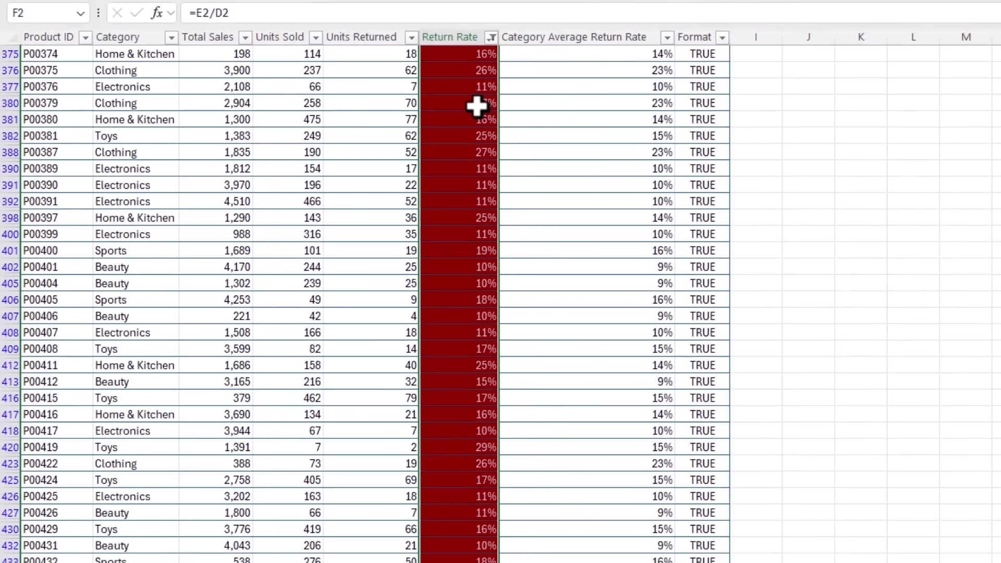
scroll(476, 106, up, 20)
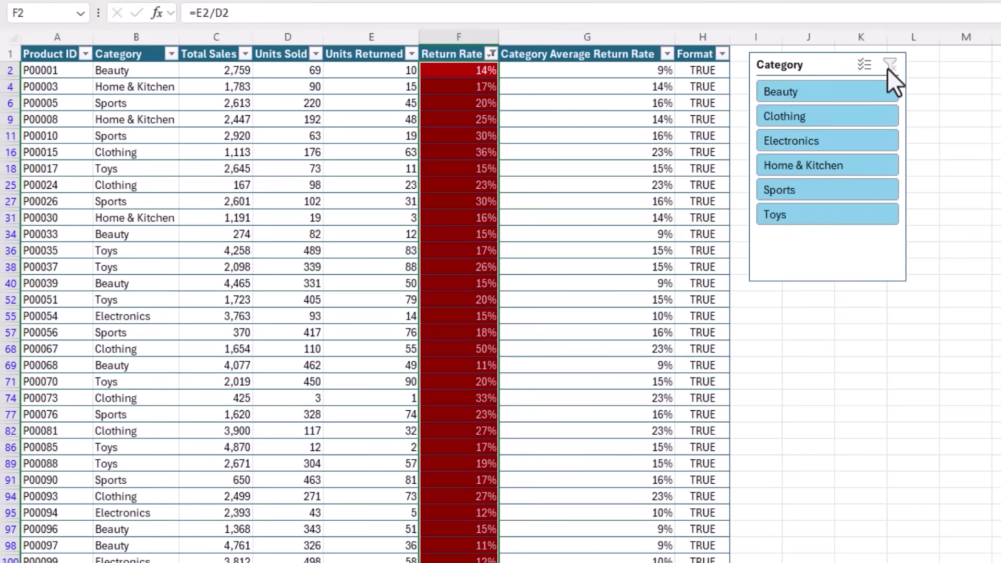
click(888, 68)
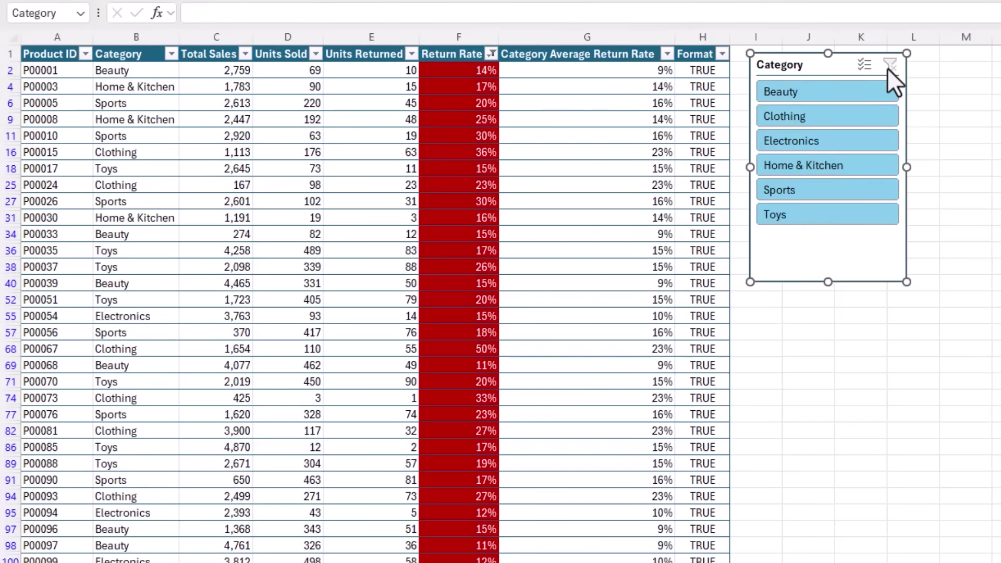
Step: Insert a PivotTable from Table1 at Sheet1!L2 and float its field list
click(379, 99)
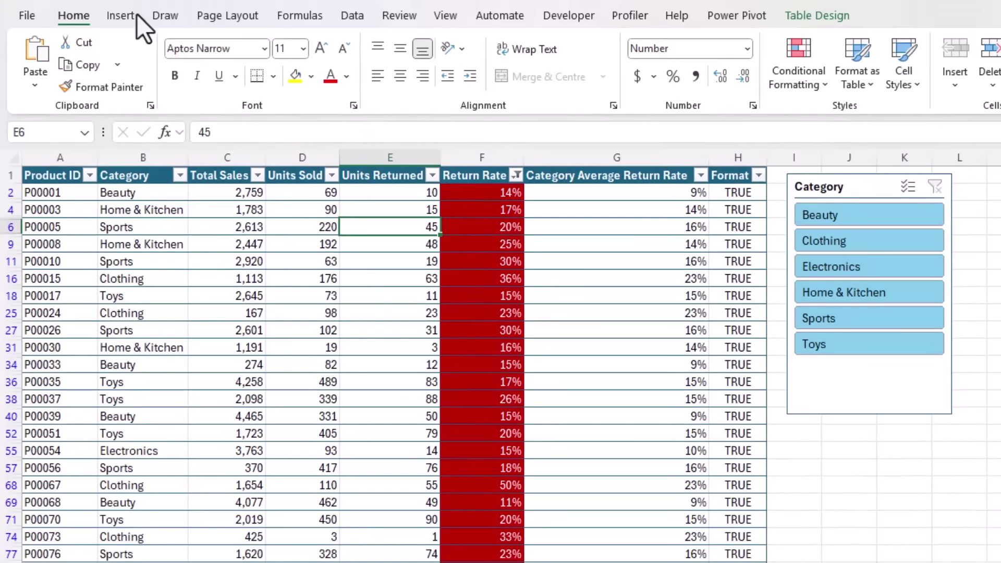
click(136, 15)
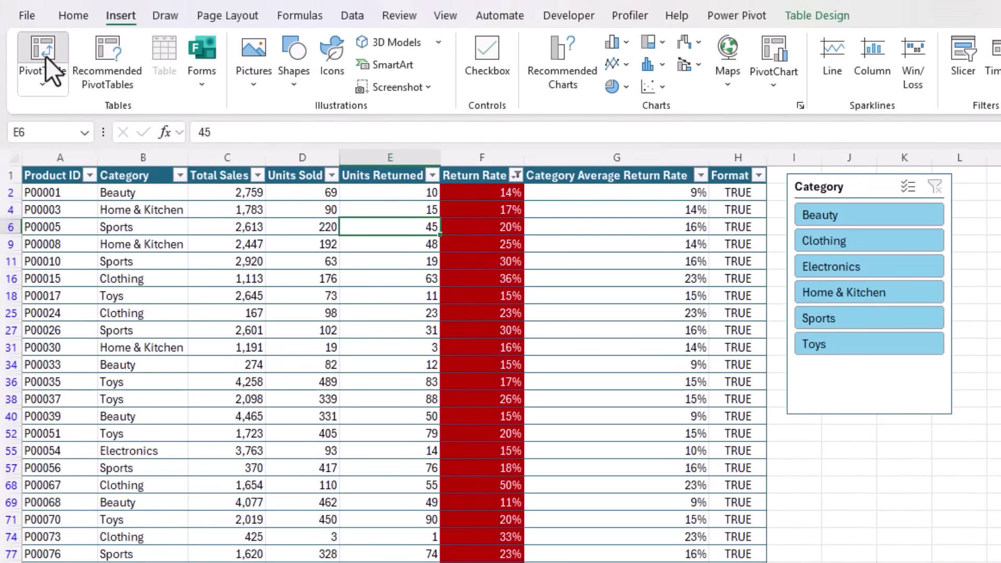
click(46, 56)
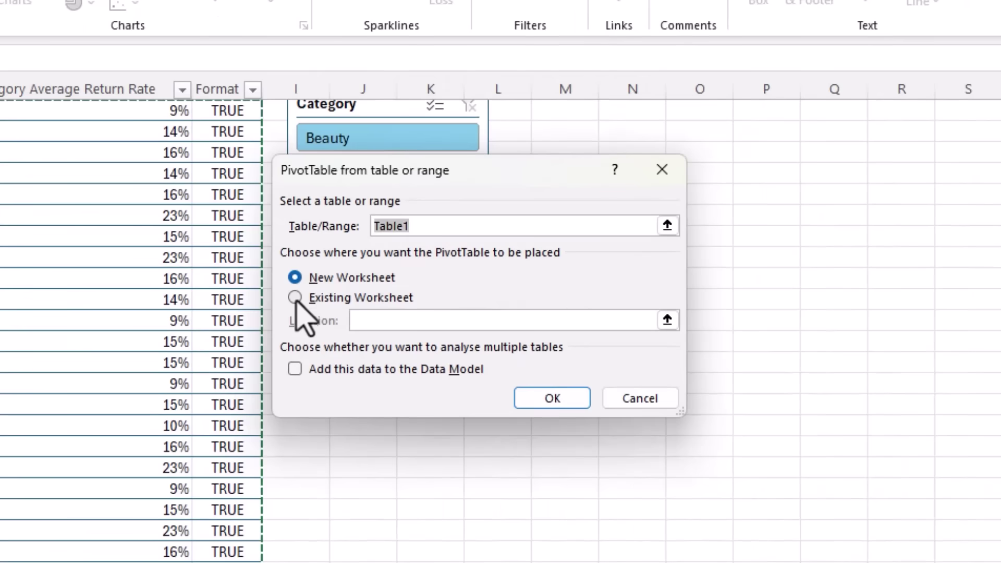
click(295, 297)
click(511, 112)
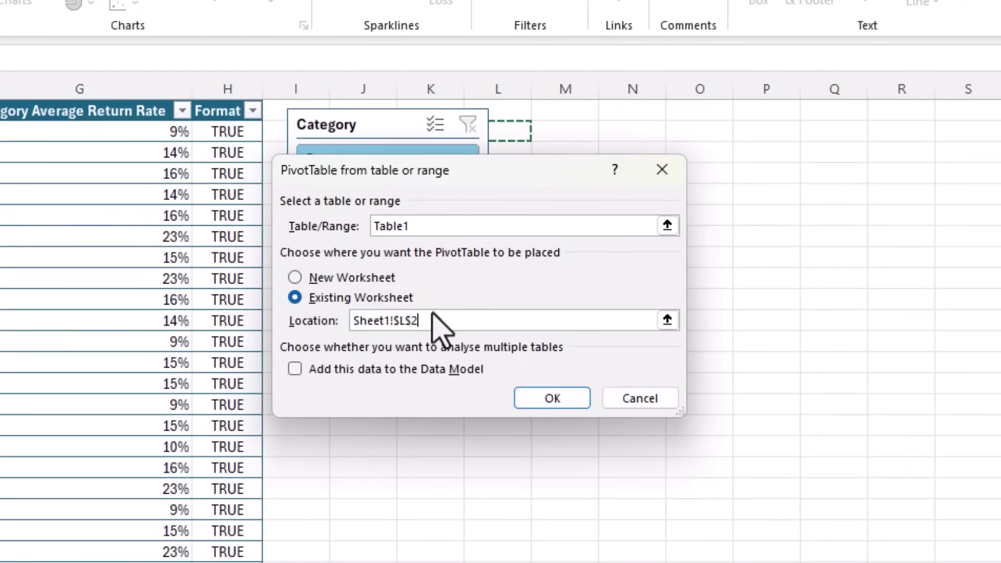
click(548, 400)
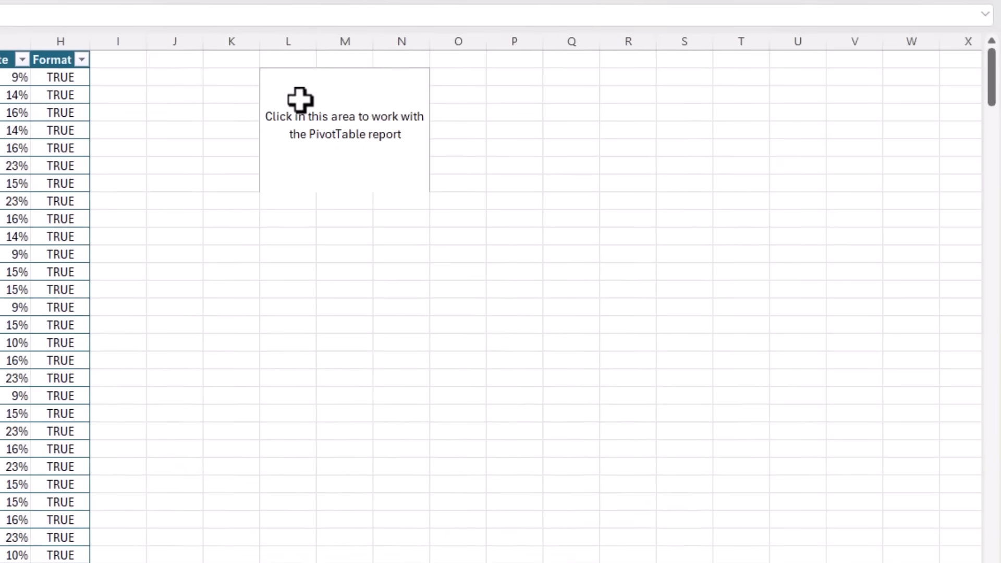
click(308, 99)
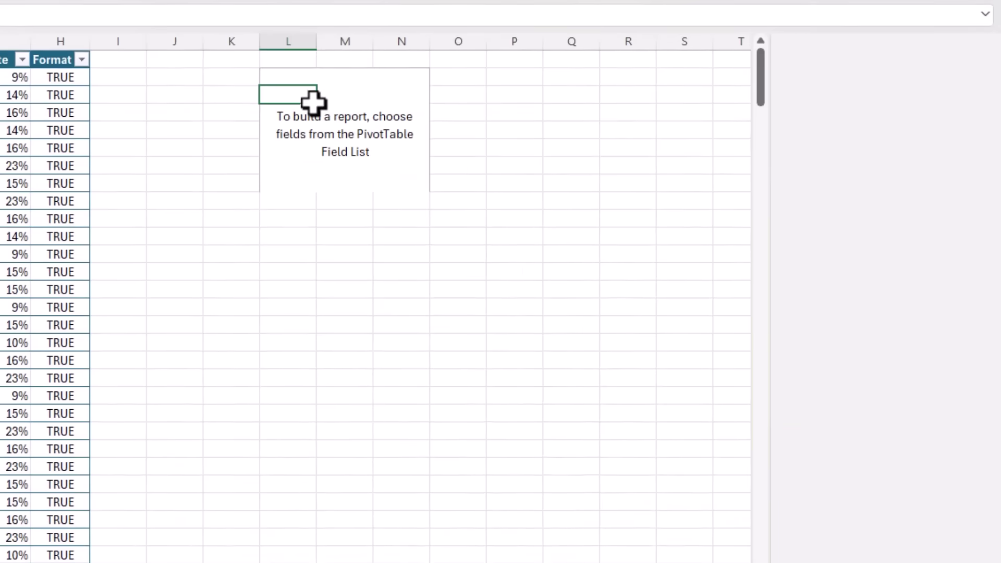
drag(918, 54, 617, 75)
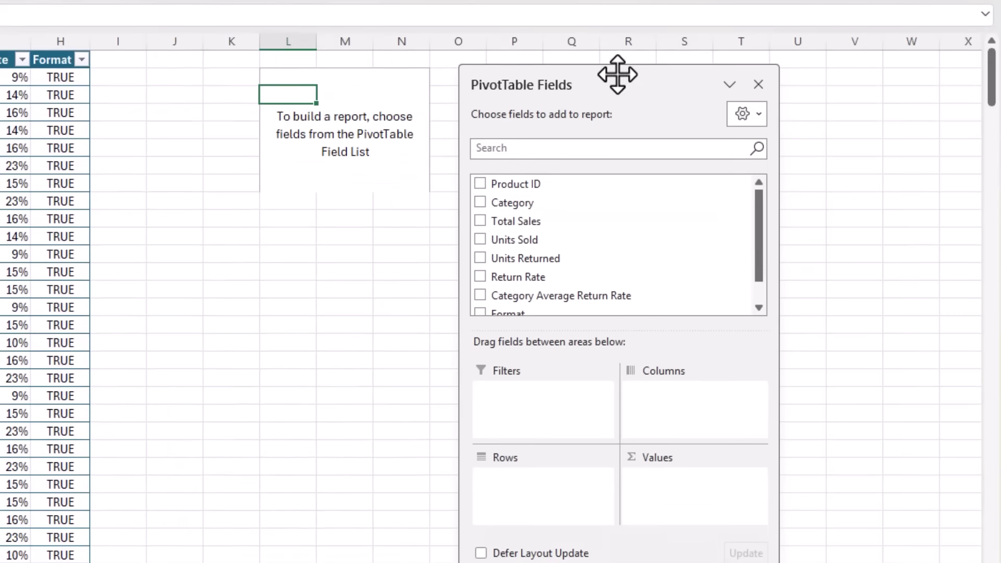
Step: Add Category as the pivot's rows and clear the table's Return Rate filter
click(480, 206)
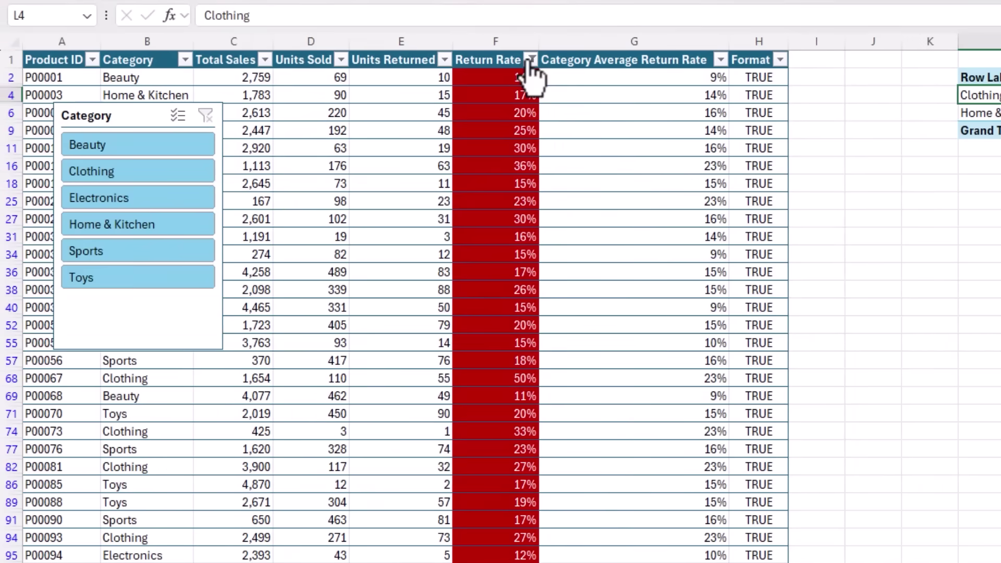
click(531, 61)
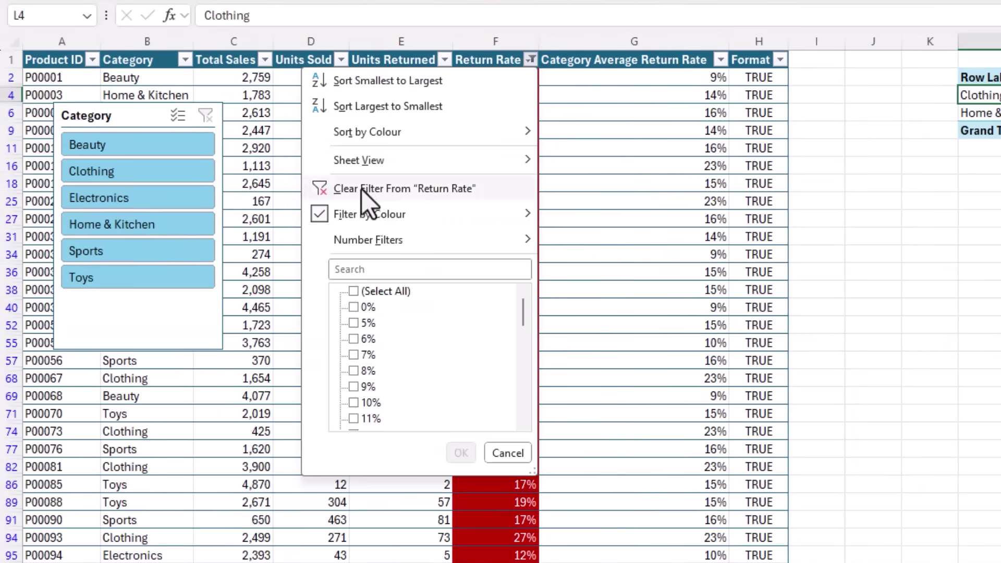
click(336, 186)
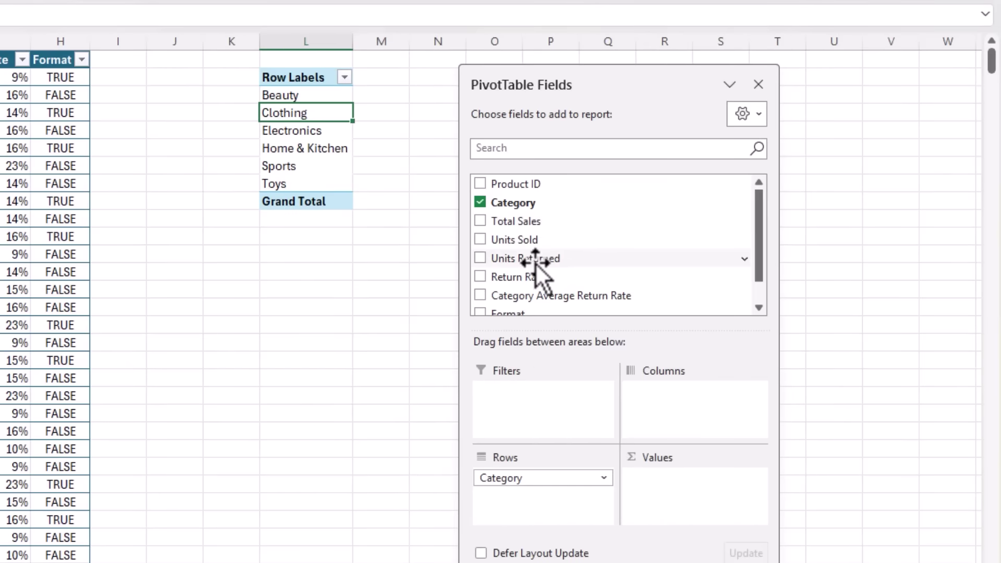
Step: Put Format in the pivot columns and count Product ID in Values
drag(537, 266, 692, 376)
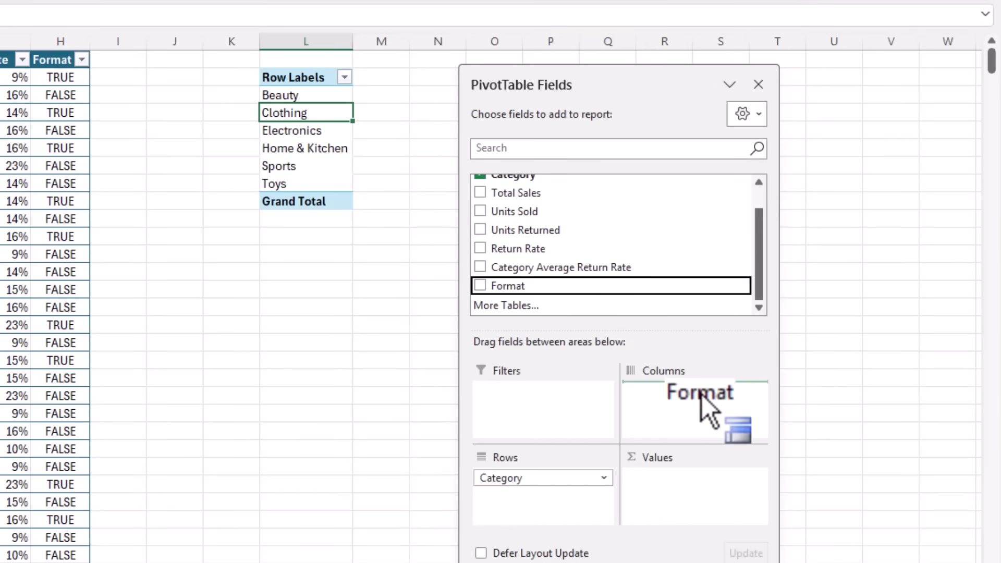
drag(702, 396, 702, 396)
drag(576, 79, 766, 83)
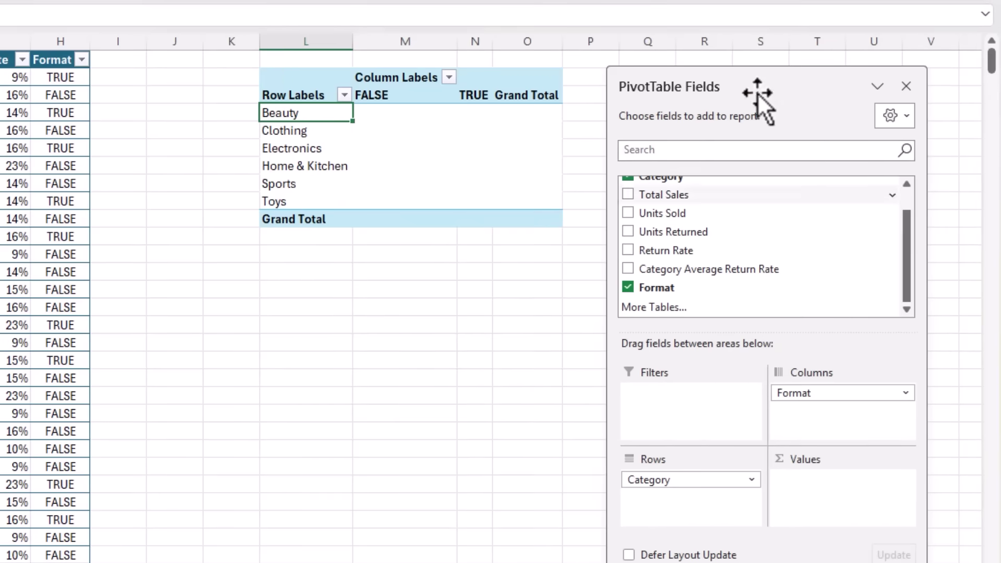
scroll(686, 180, up, 1)
drag(671, 186, 840, 495)
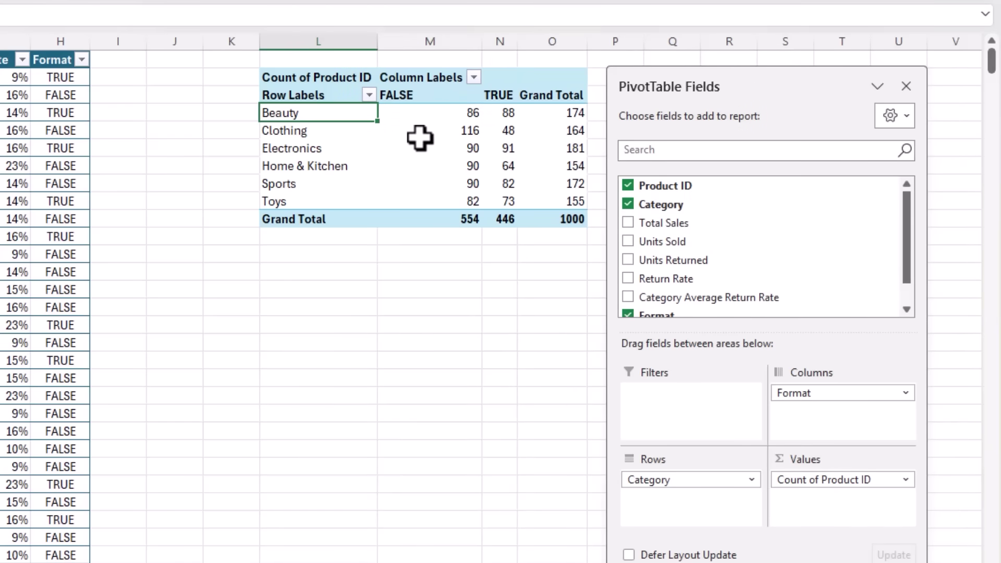
mouse_move(420, 138)
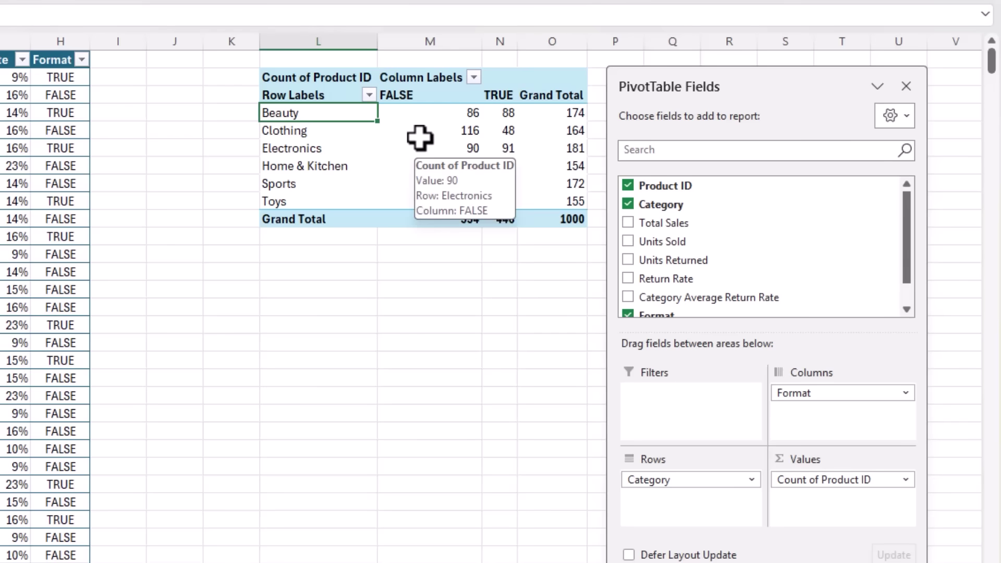
Step: Rename the pivot's FALSE and TRUE headers to 'Below Average RR' and 'Above Average RR'
click(429, 95)
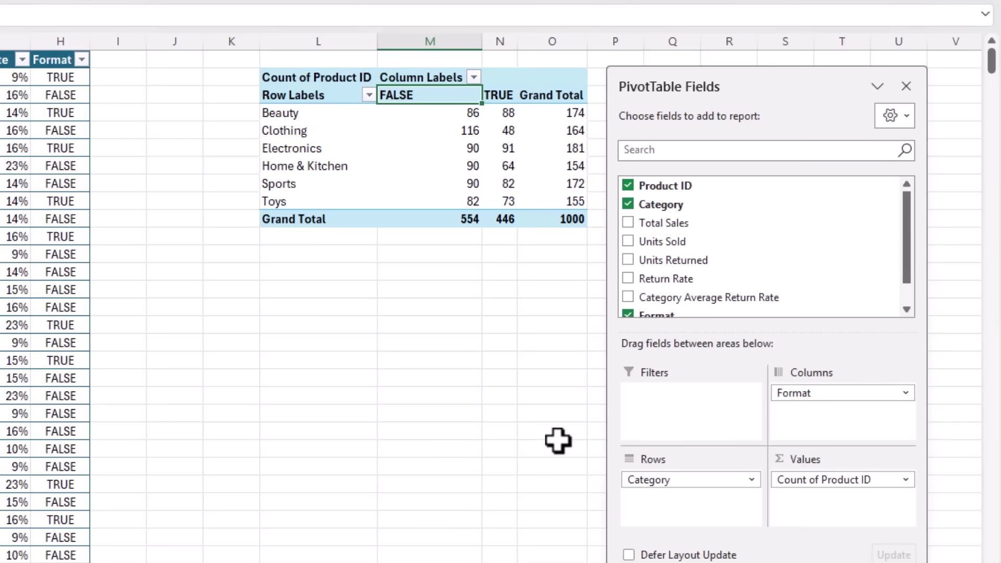
text(Below Average RR)
key(Tab)
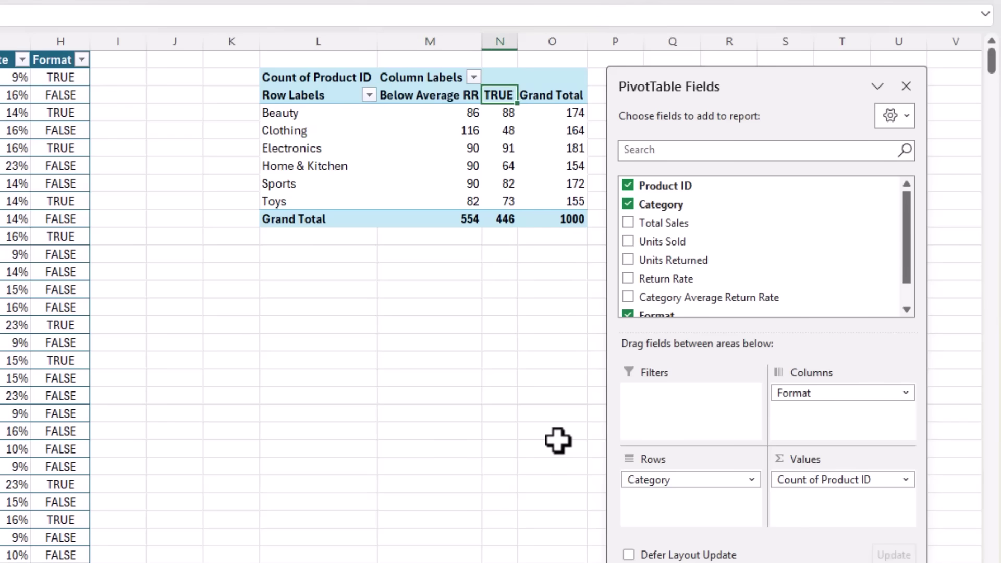
text(Above Average RR)
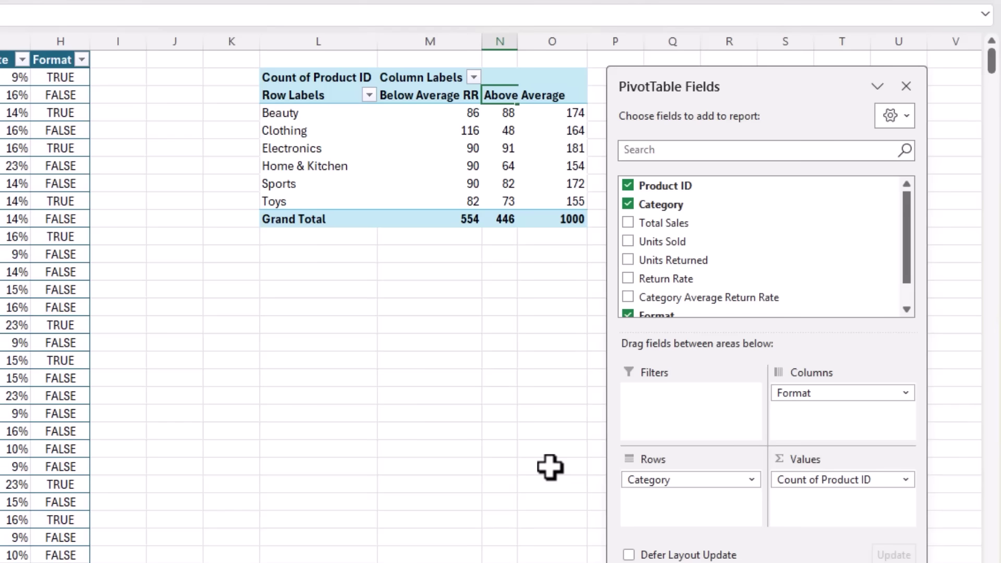
key(Return)
Step: Autofit columns M and N to the new headers and dock the PivotTable field list at the side
drag(493, 33, 474, 38)
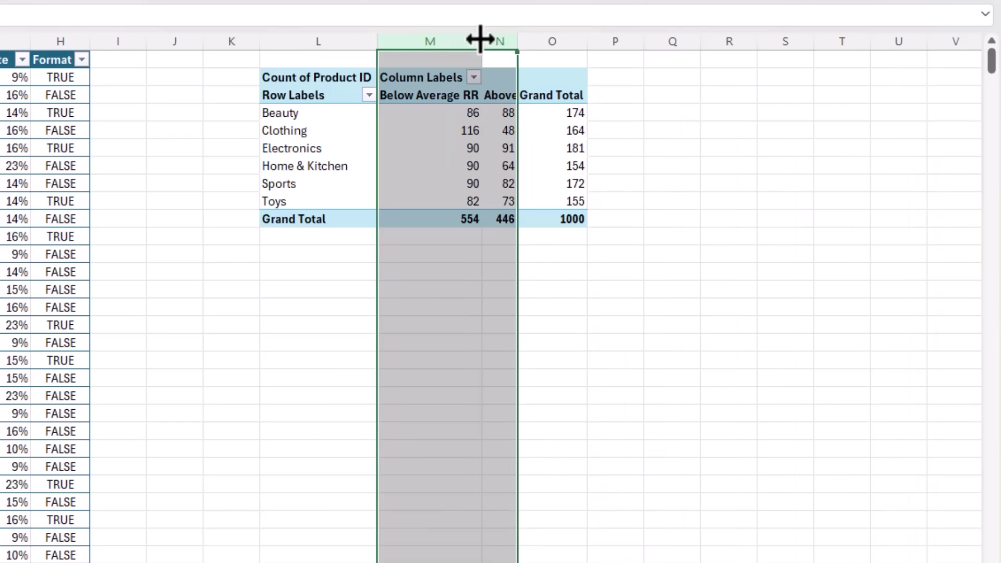
double_click(482, 38)
click(729, 215)
click(657, 192)
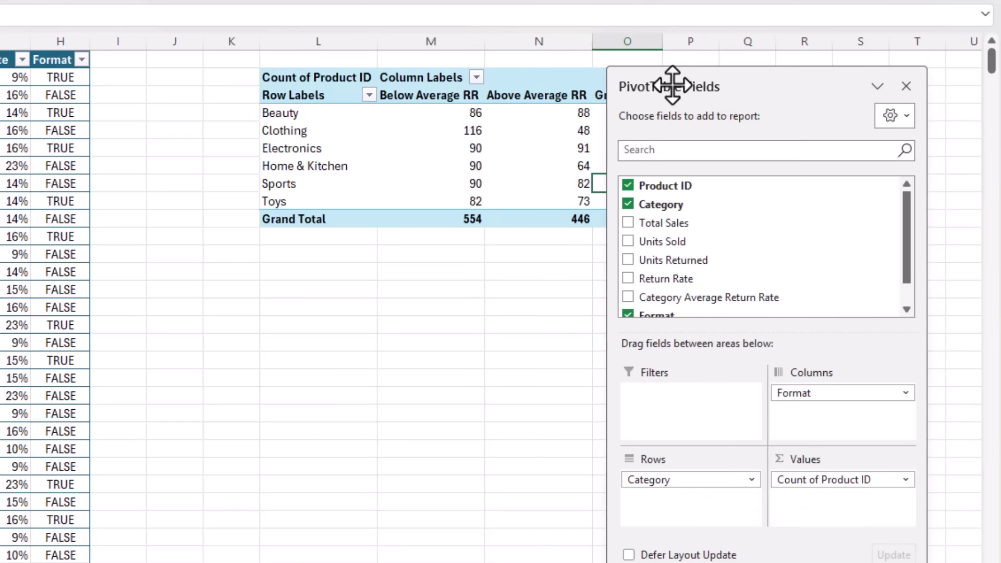
drag(671, 78, 956, 85)
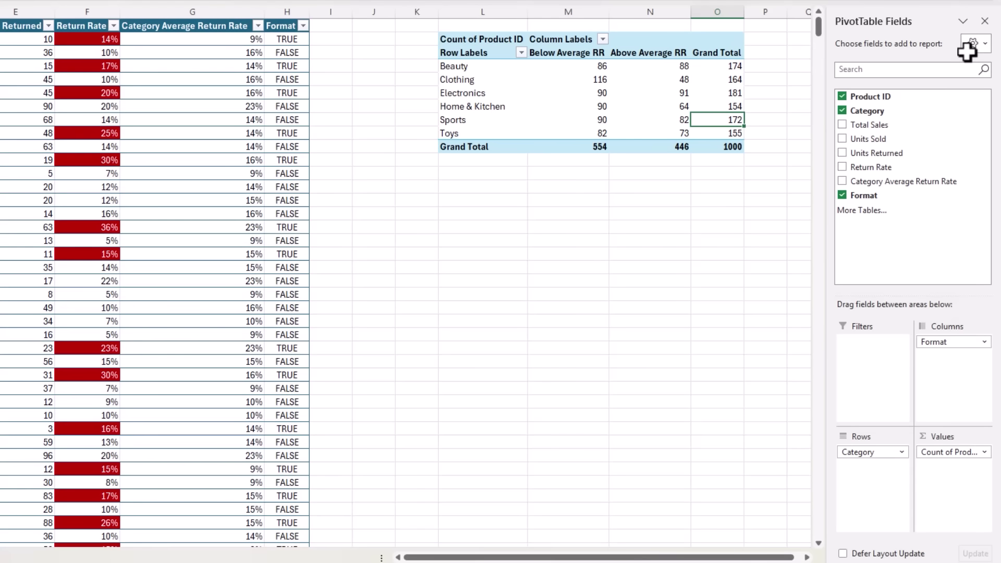
Step: Add a second Product ID count shown as % of Row Total (55.40% below, 44.60% above)
drag(886, 96, 954, 464)
drag(727, 557, 787, 557)
click(358, 81)
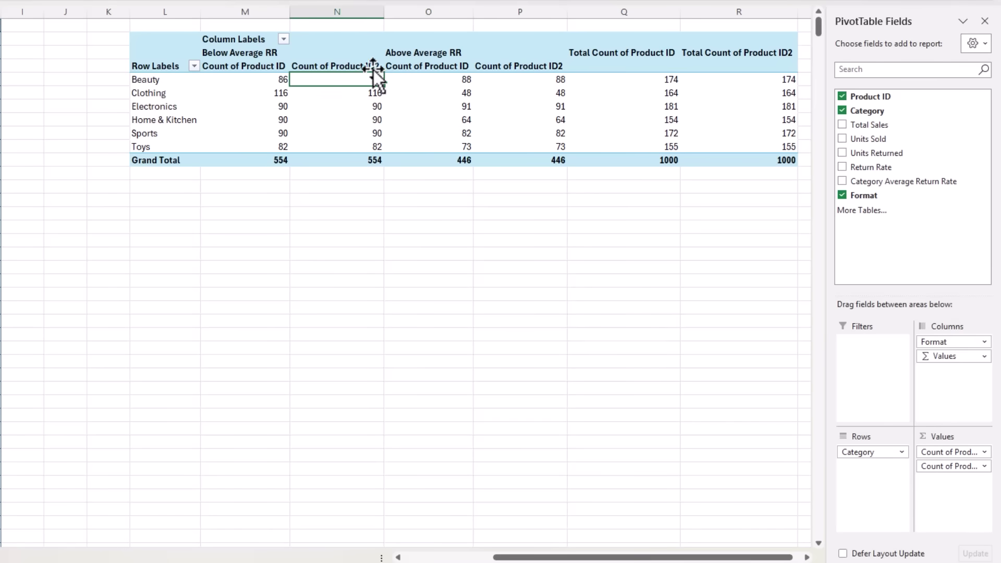
right_click(338, 81)
mouse_move(409, 273)
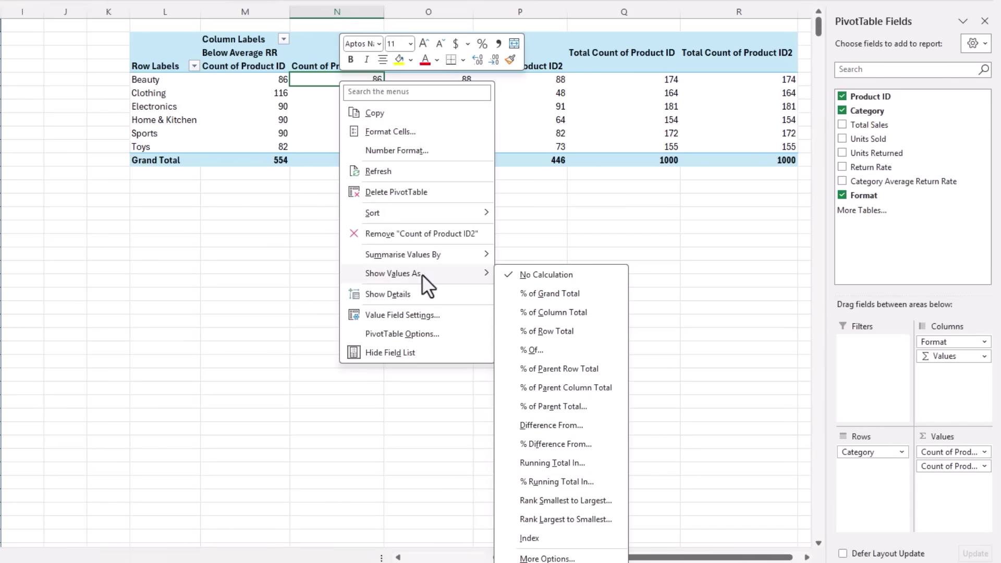
click(507, 331)
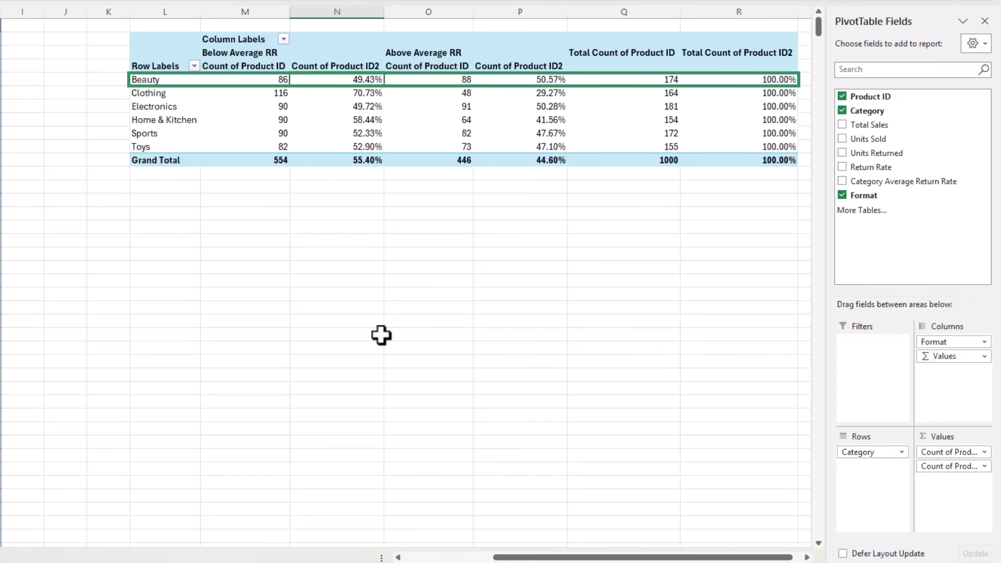
click(518, 79)
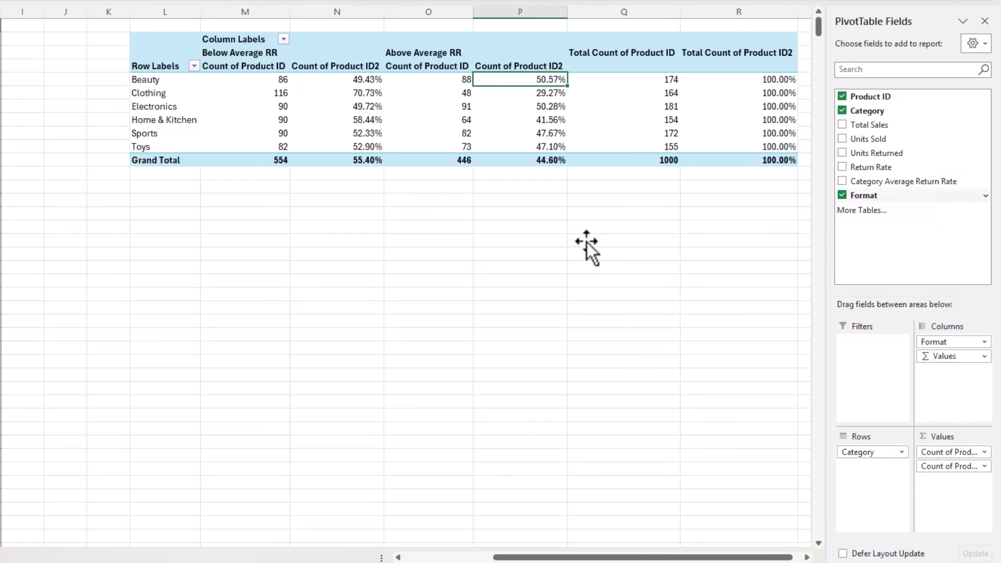
Step: Add Sum of Total Sales to the PivotTable and shade the Above Average RR percentages Red-Yellow-Green
drag(865, 125, 944, 486)
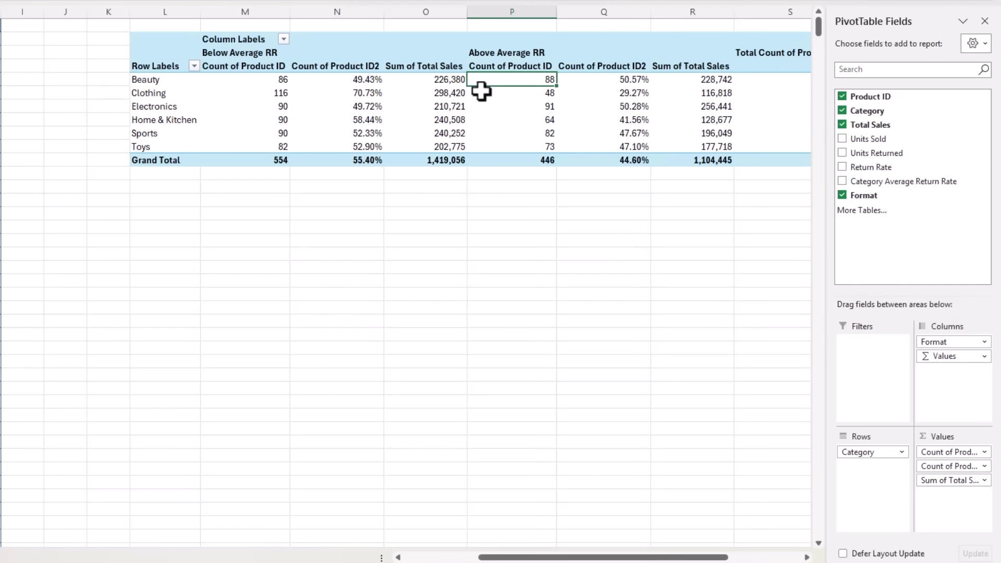
scroll(476, 278, right, 3)
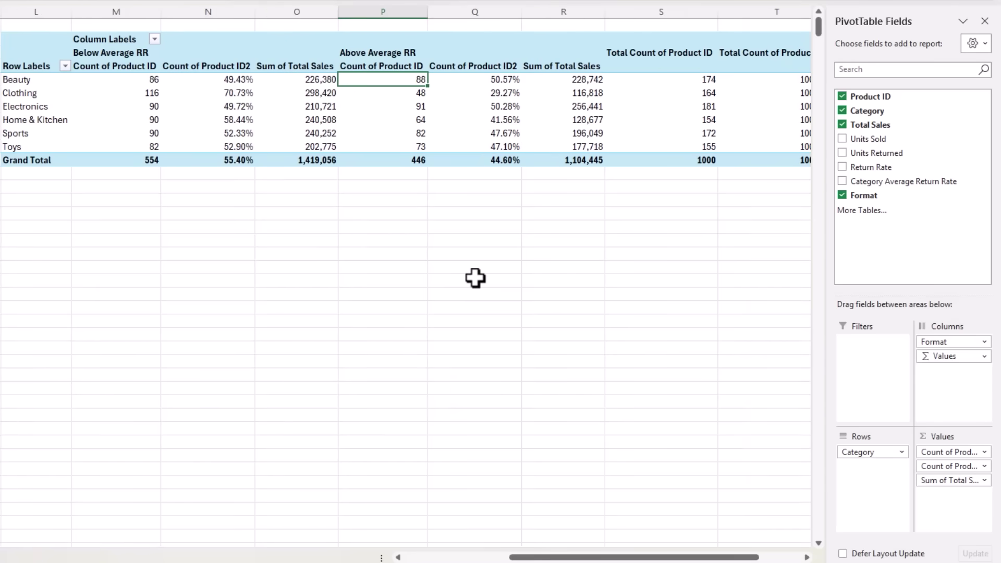
key(Right)
key(shift+Down)
key(shift+Down)
key(shift+Down)
key(shift+Down)
key(shift+Down)
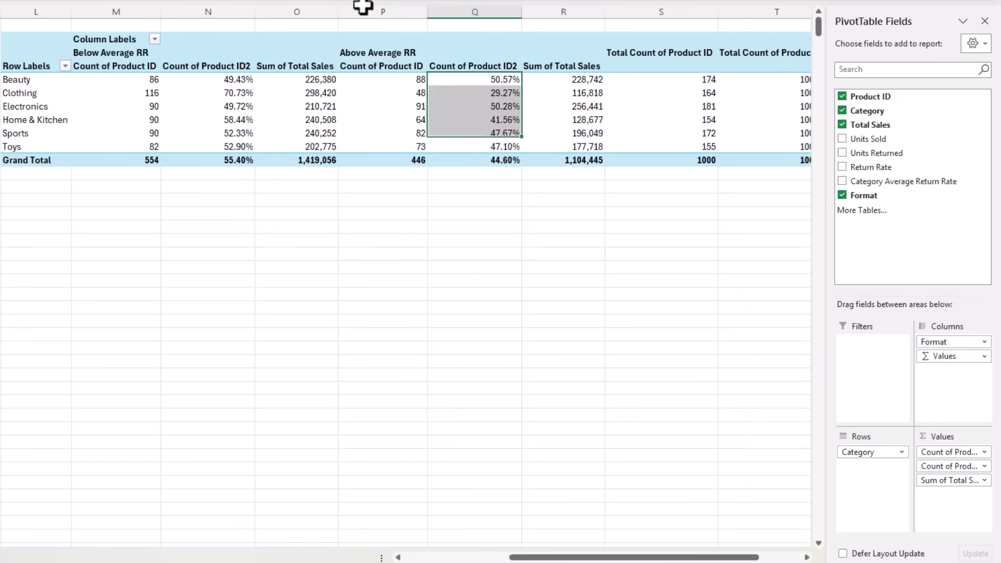
click(362, 7)
click(343, 64)
mouse_move(412, 179)
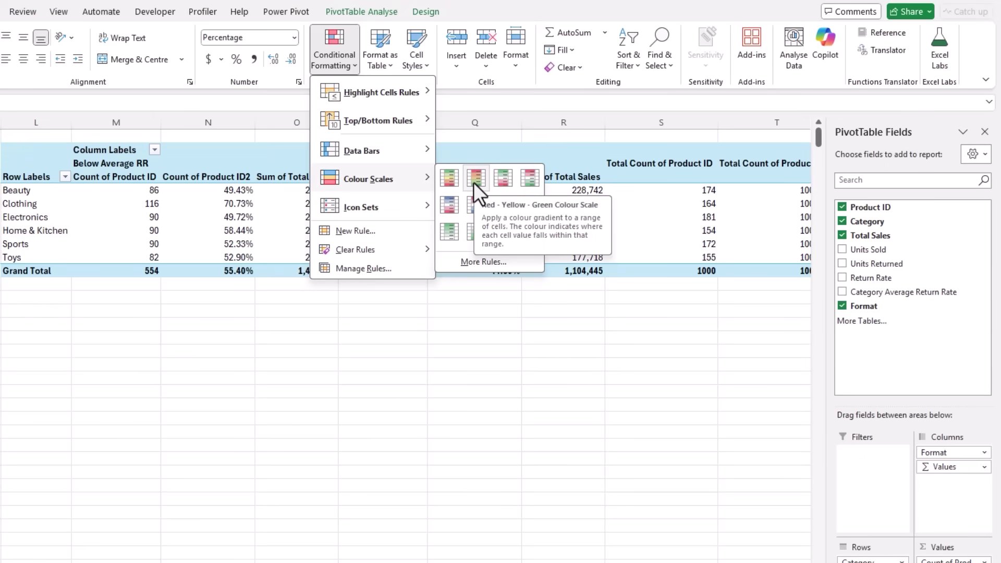
click(475, 180)
Step: Apply a colour scale to the above-average total sales values for Beauty through Toys
drag(546, 195, 563, 256)
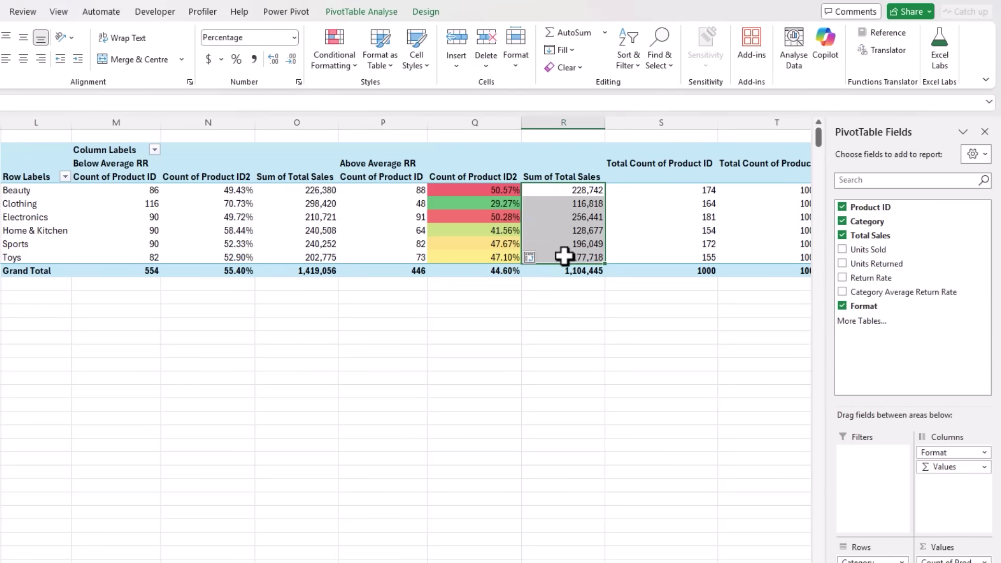
click(324, 64)
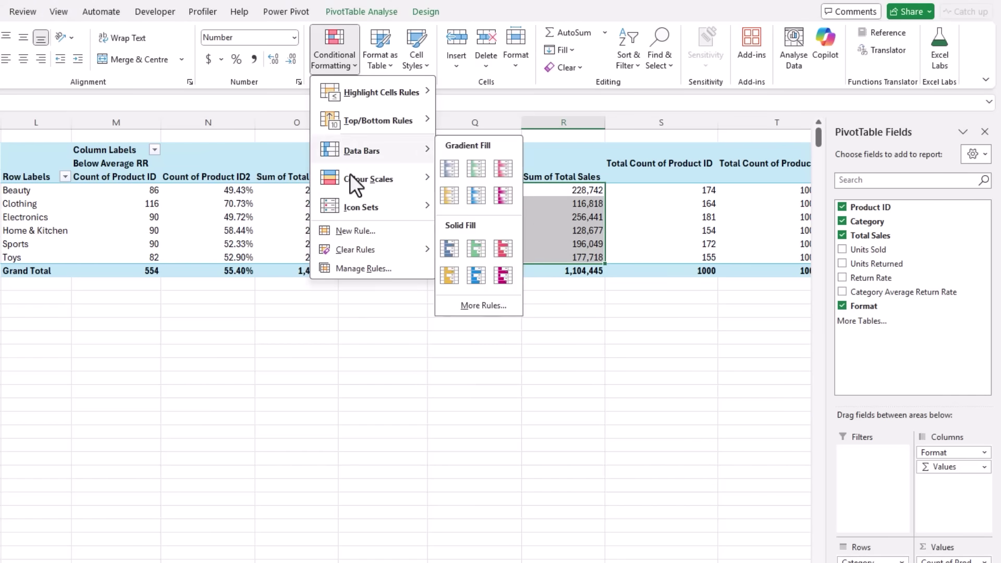
mouse_move(351, 175)
click(471, 177)
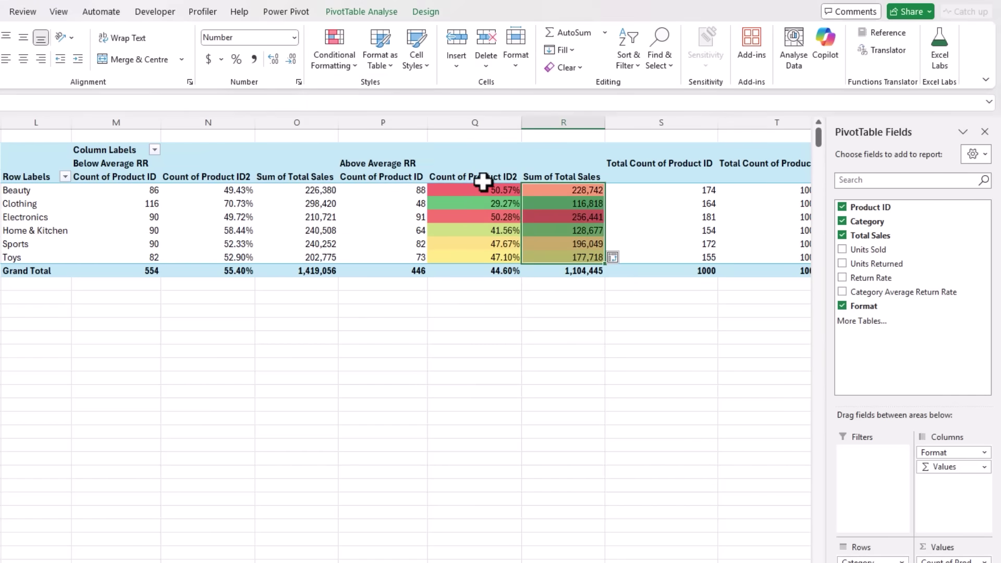
click(487, 189)
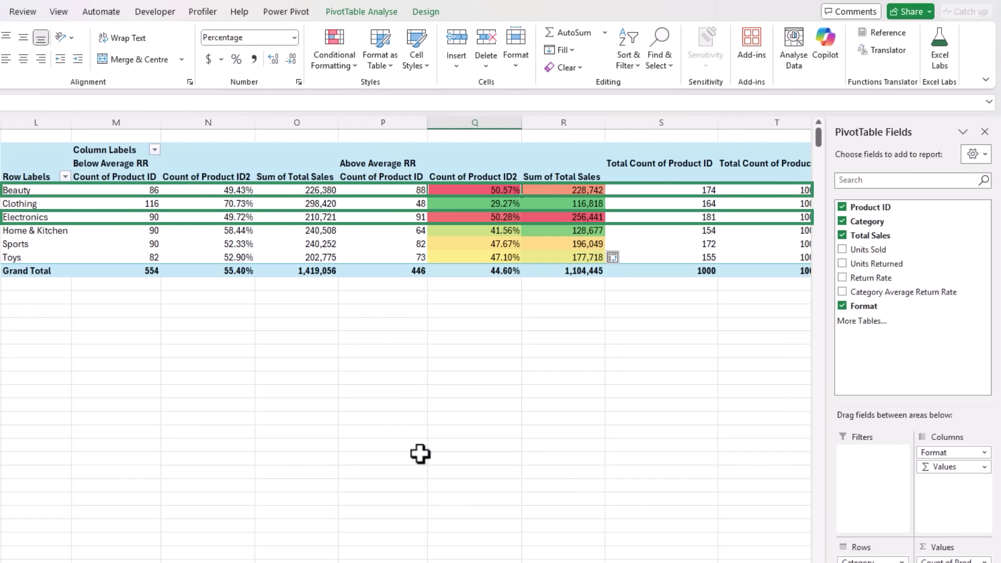
key(Right)
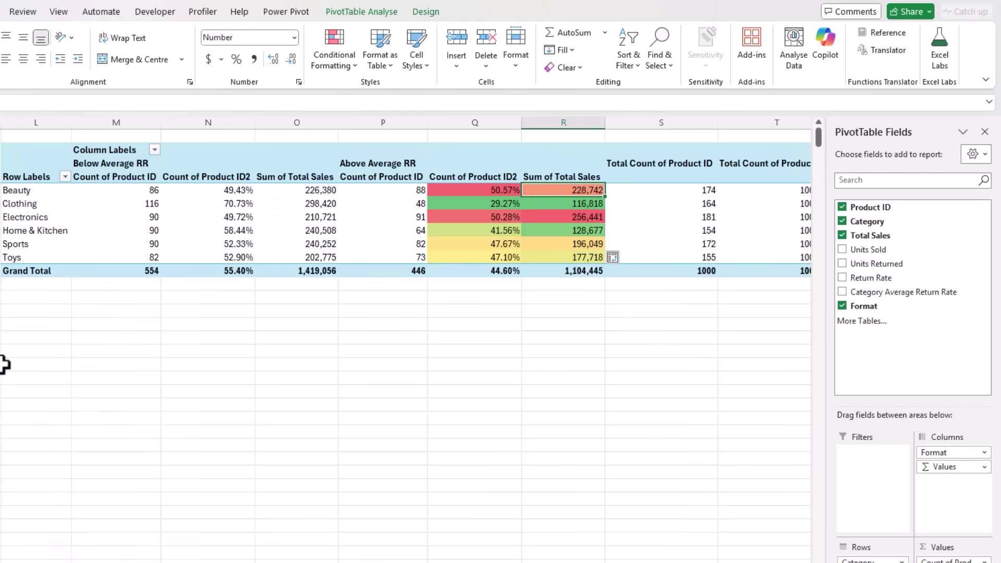
Step: Move the Category slicer beside the source table and set P00002's units returned to 60
scroll(4, 365, left, 3)
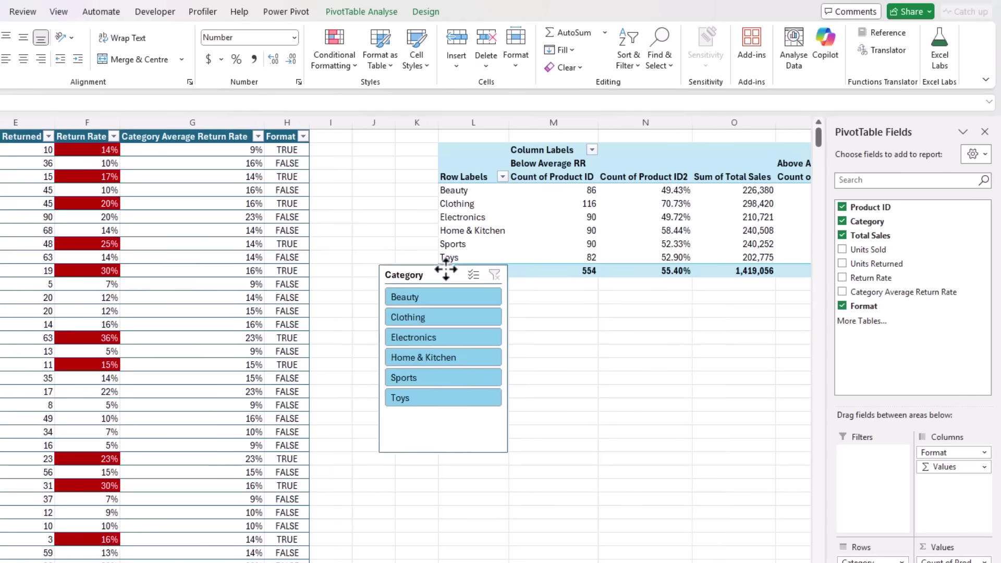
drag(445, 264, 378, 146)
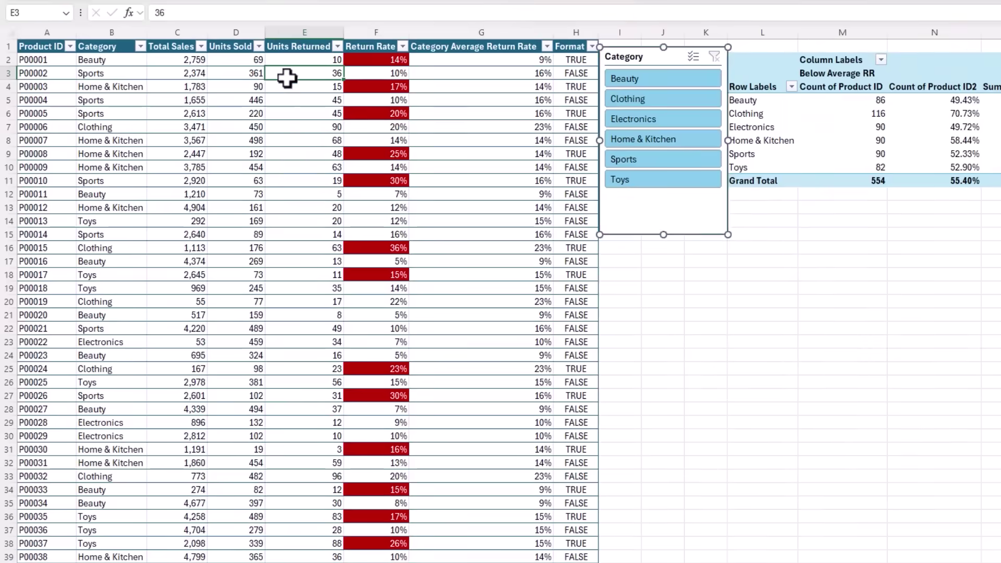
click(20, 164)
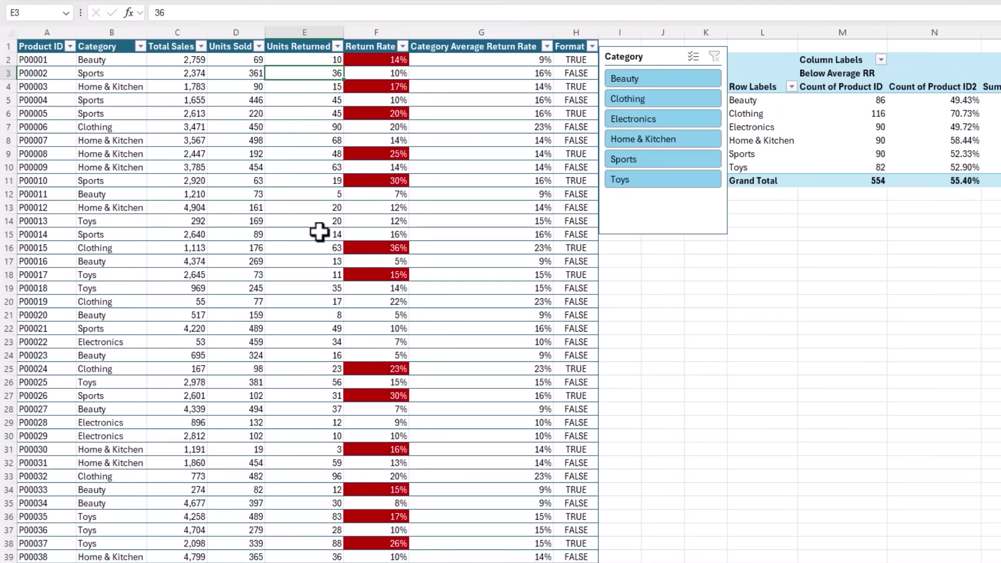
text(60)
key(Return)
key(Up)
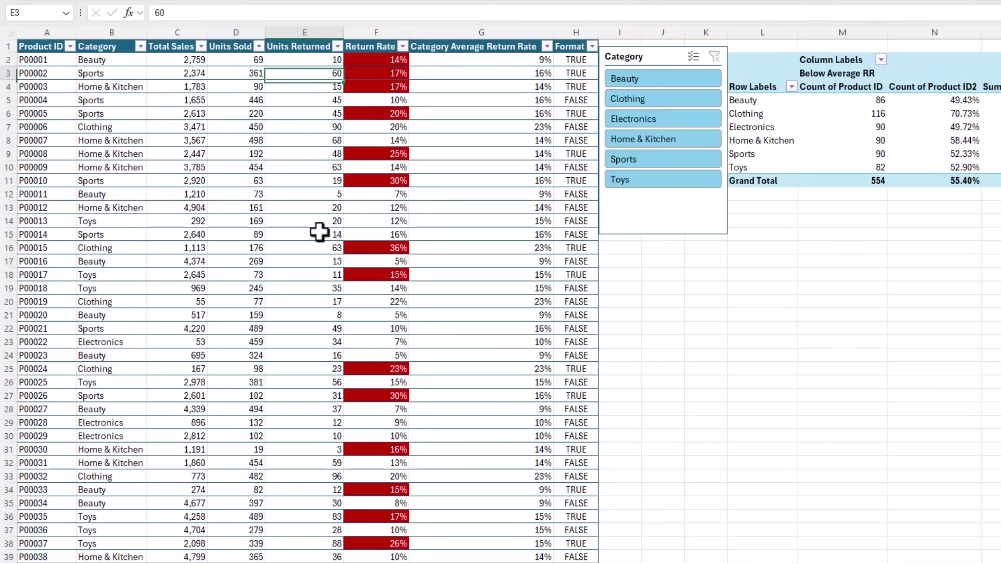
key(Right)
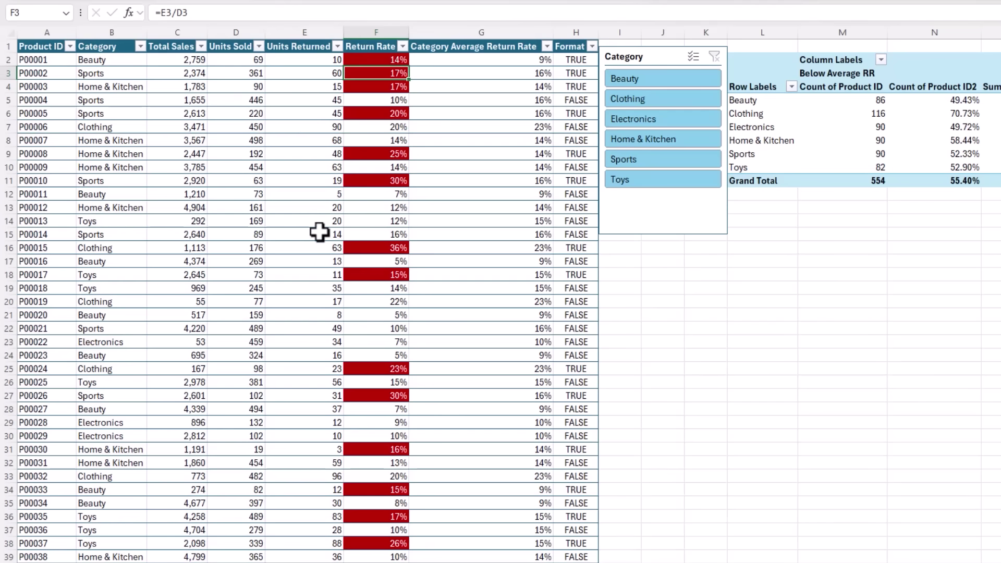
Step: Add product P01001 below the table, filling its values down from the previous row
key(ctrl+Down)
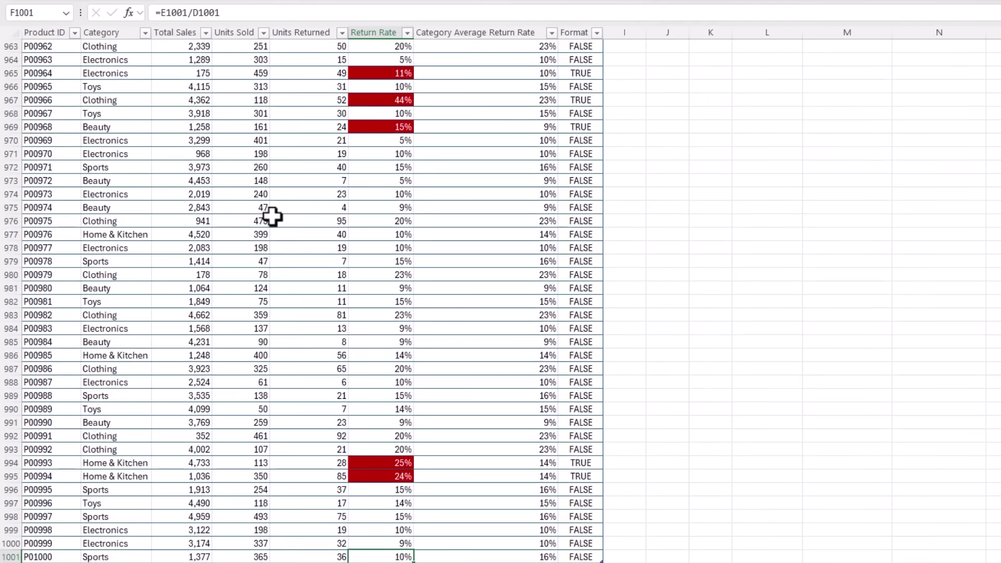
scroll(268, 217, down, 4)
click(47, 407)
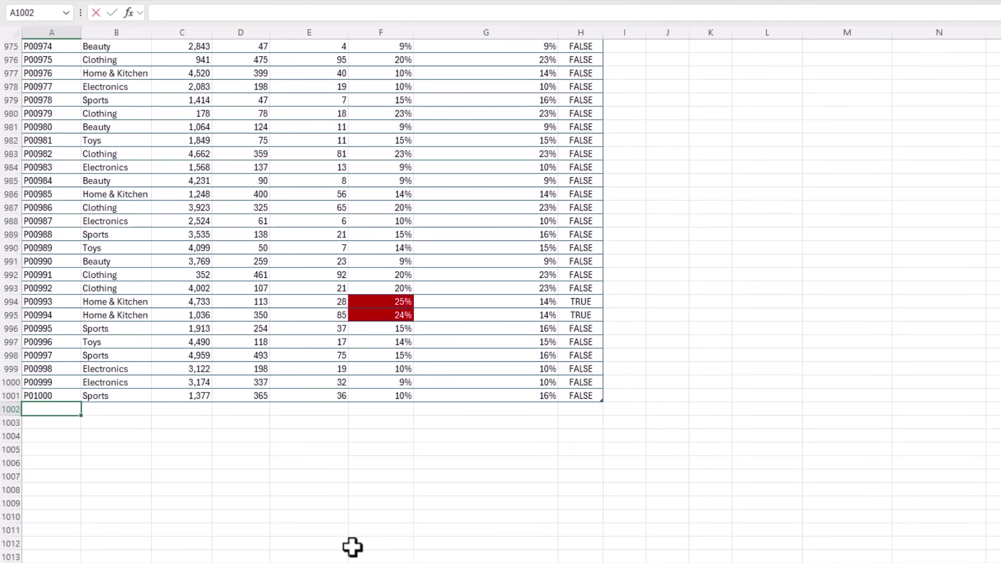
text(P01001)
key(Tab)
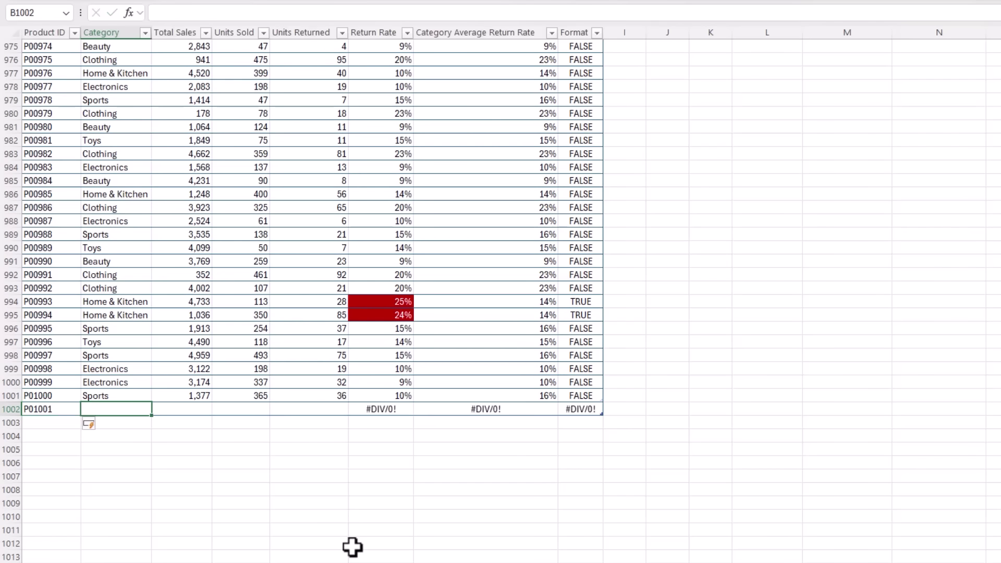
key(shift+Right)
key(shift+Right)
key(shift+Right)
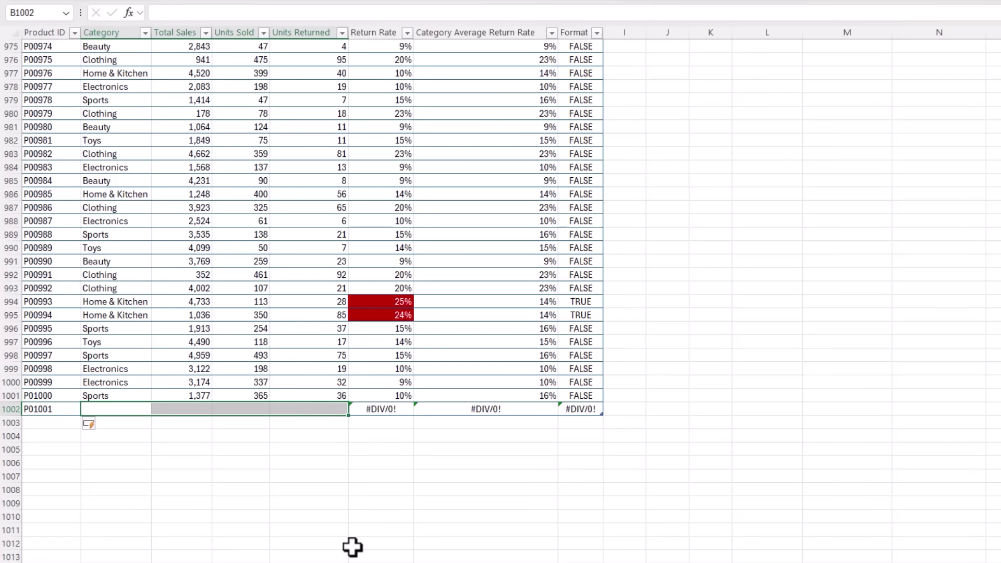
key(ctrl+d)
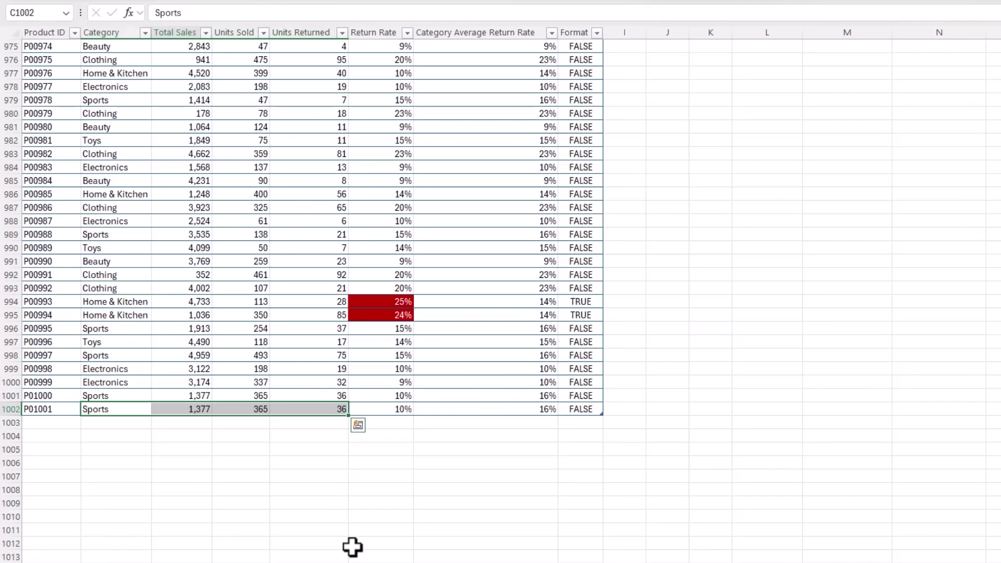
key(Right)
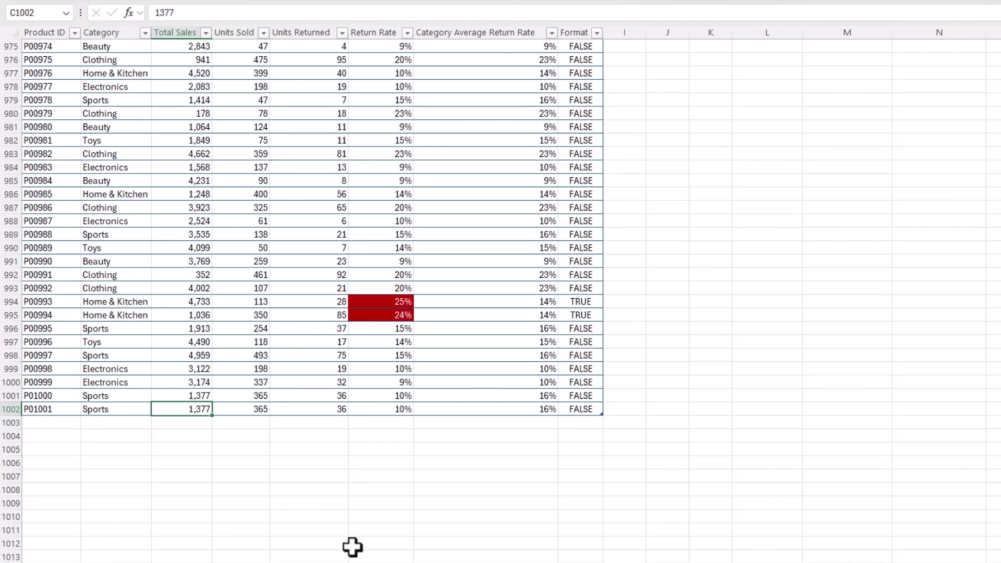
click(409, 408)
click(426, 409)
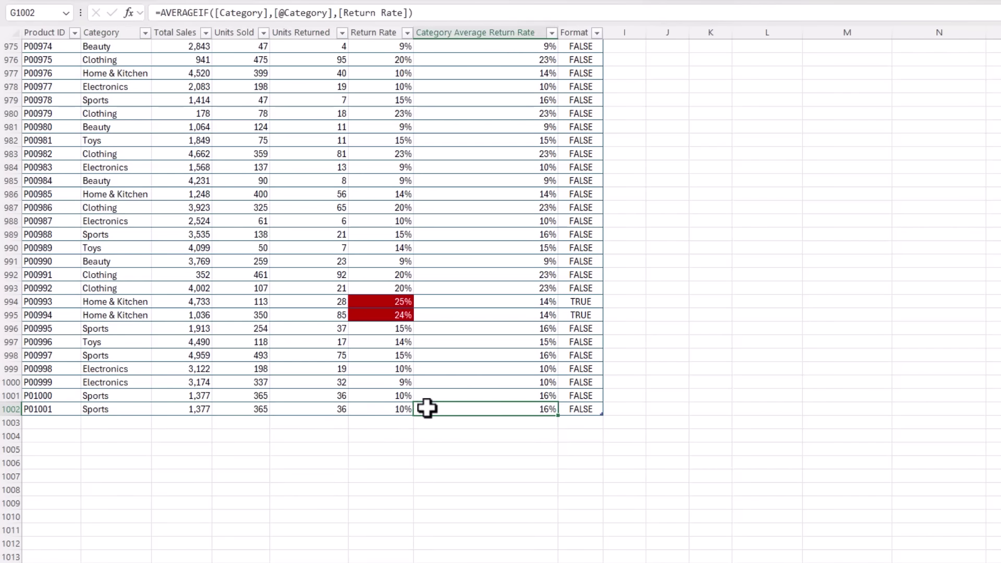
Step: Set P01001's units returned to 60, giving a highlighted 16% return rate
click(339, 409)
text(60)
key(Return)
key(Up)
key(Right)
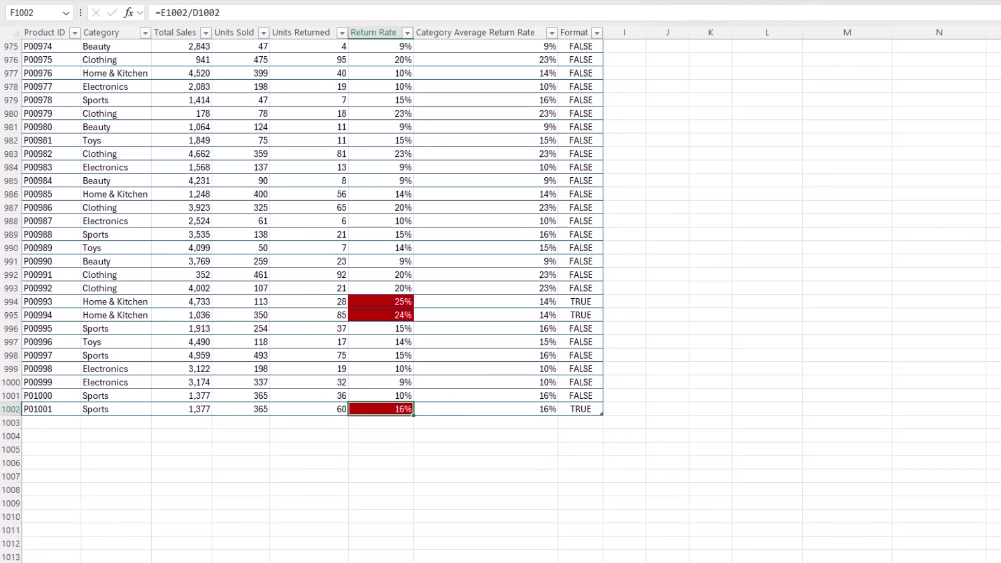
key(ctrl+Home)
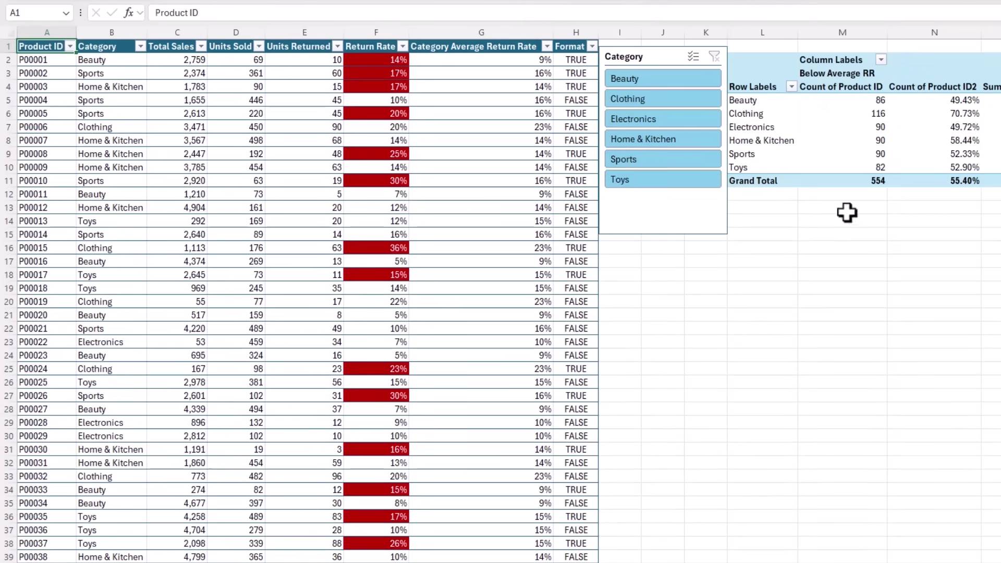
Step: Refresh the PivotTable so the Sports counts include the new P01001 product
click(881, 165)
scroll(933, 333, right, 5)
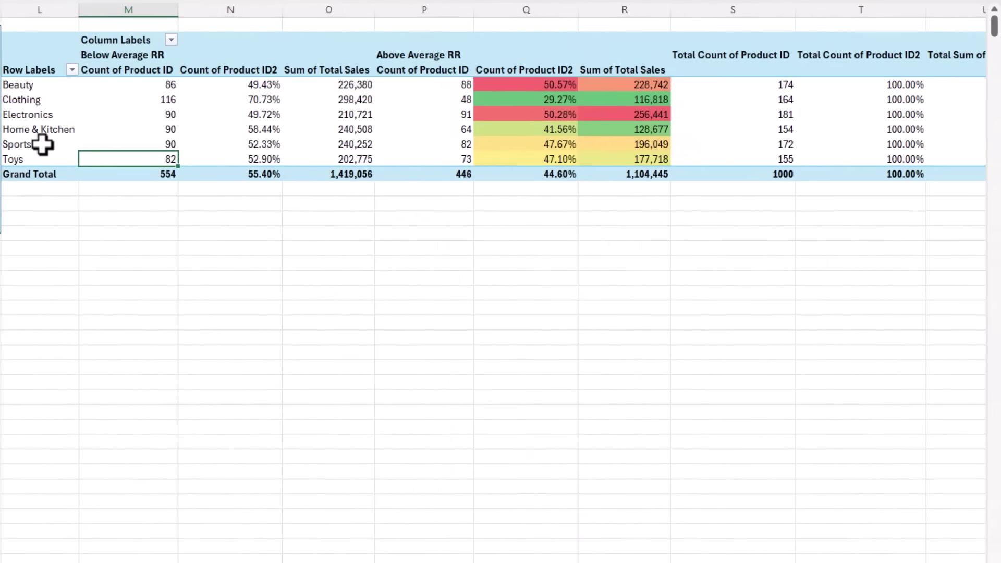
drag(205, 154, 465, 159)
drag(324, 152, 588, 147)
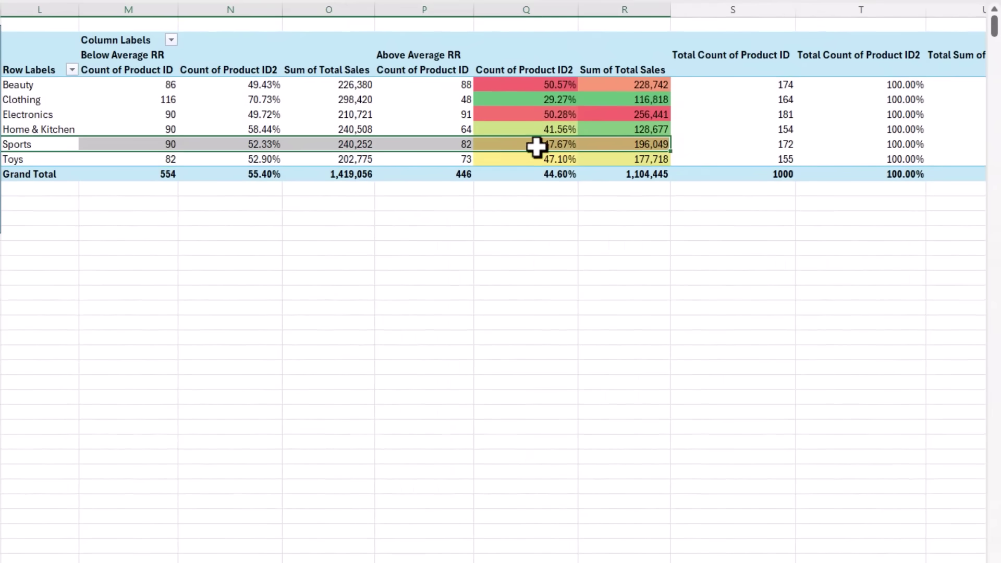
right_click(425, 146)
click(483, 227)
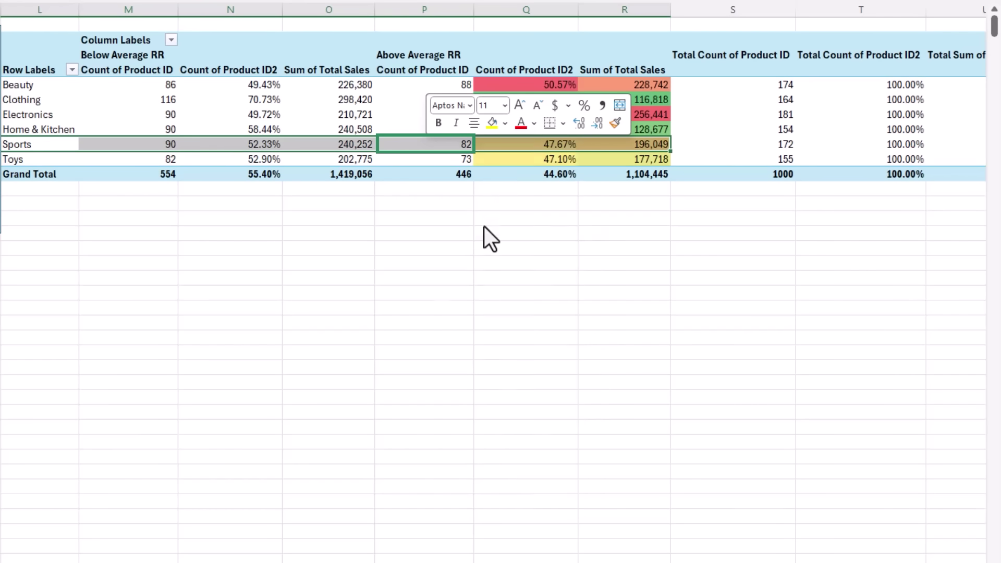